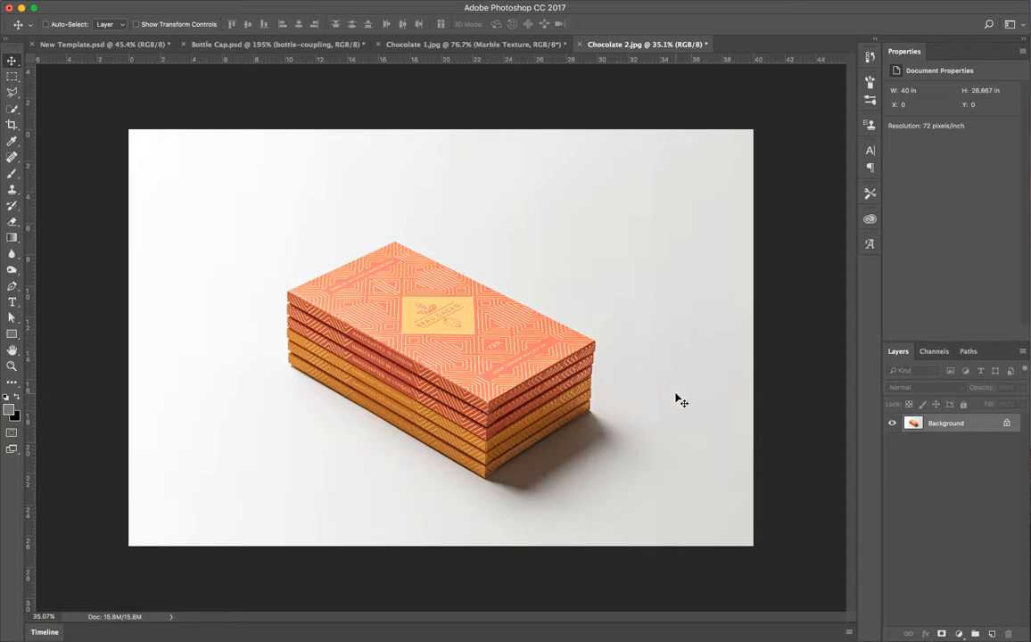
- Duplicate the Background layer twice and hide the original Background
{"action": "left_click", "coordinate": [969, 353]}
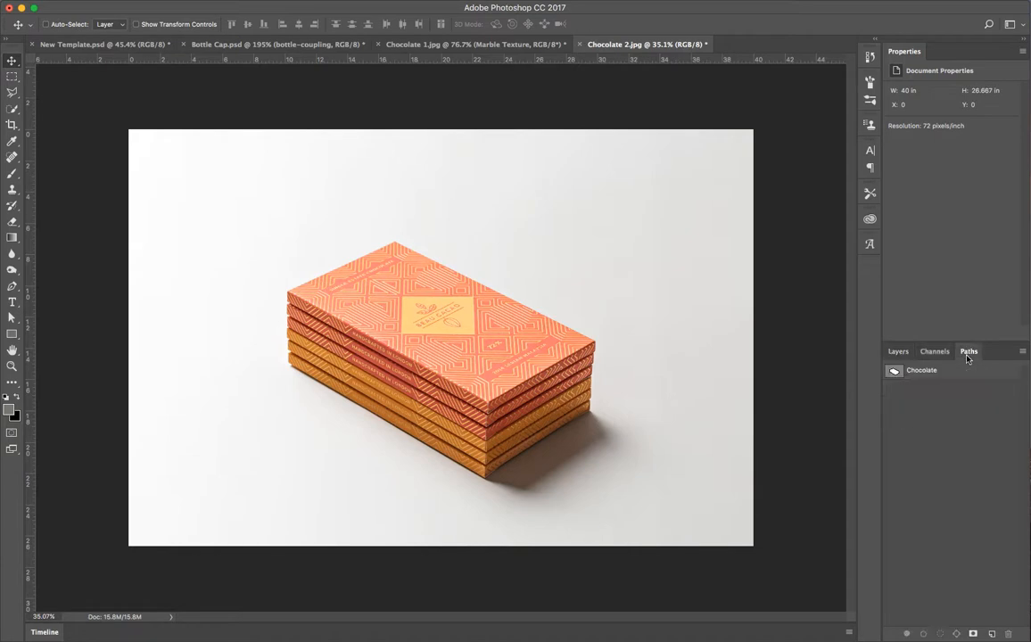
{"action": "left_click", "coordinate": [899, 352]}
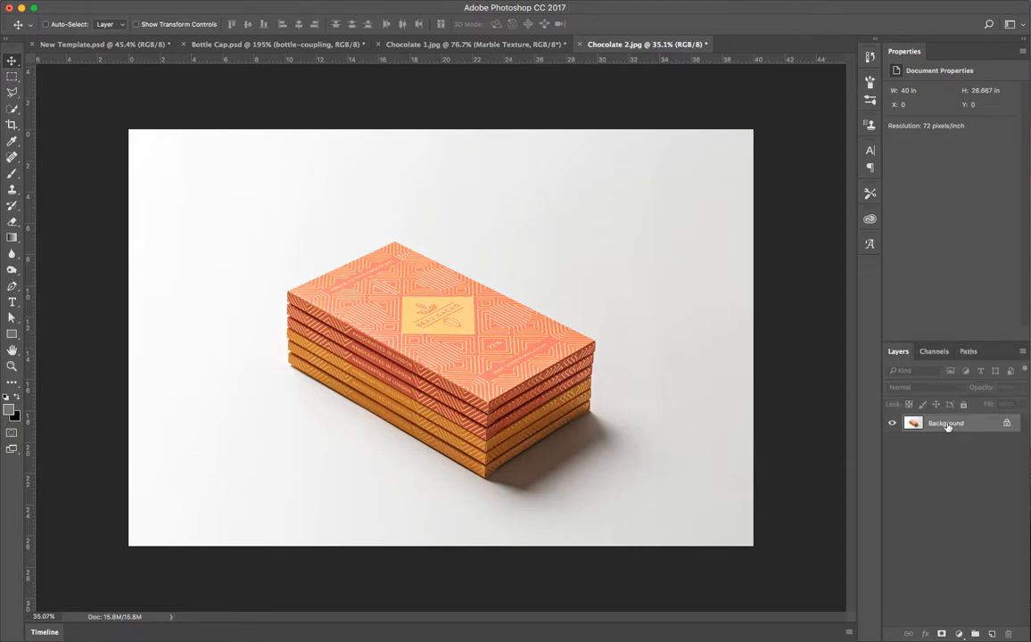
{"action": "key", "text": "super+j"}
{"action": "key", "text": "super+j"}
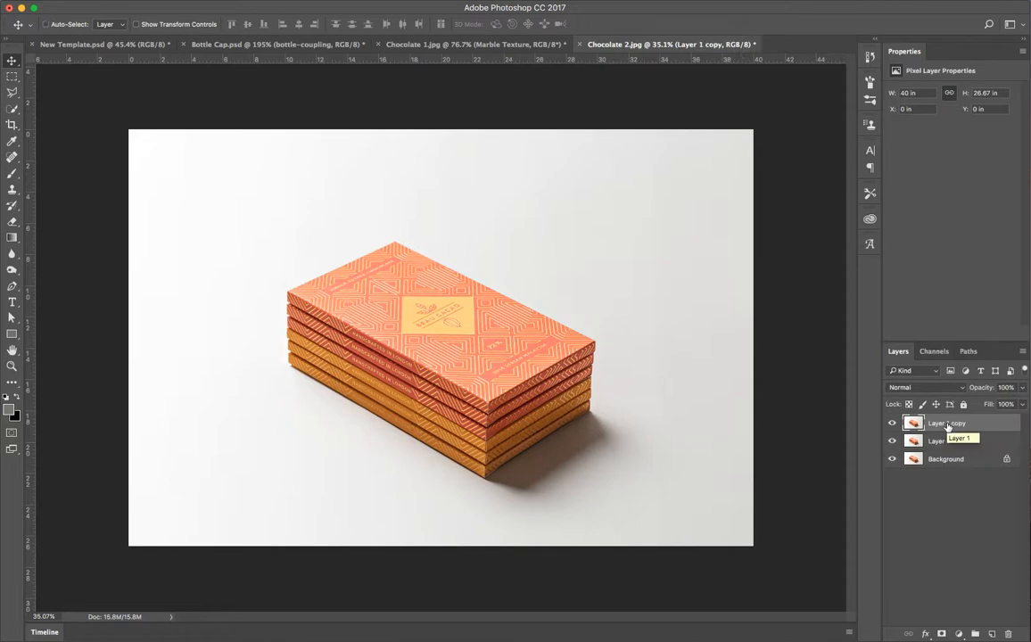
{"action": "left_click", "coordinate": [893, 459]}
- Make a selection from the Chocolate path with a 0.2 px feather and use it to mask Layer 1 copy
{"action": "left_click", "coordinate": [969, 352]}
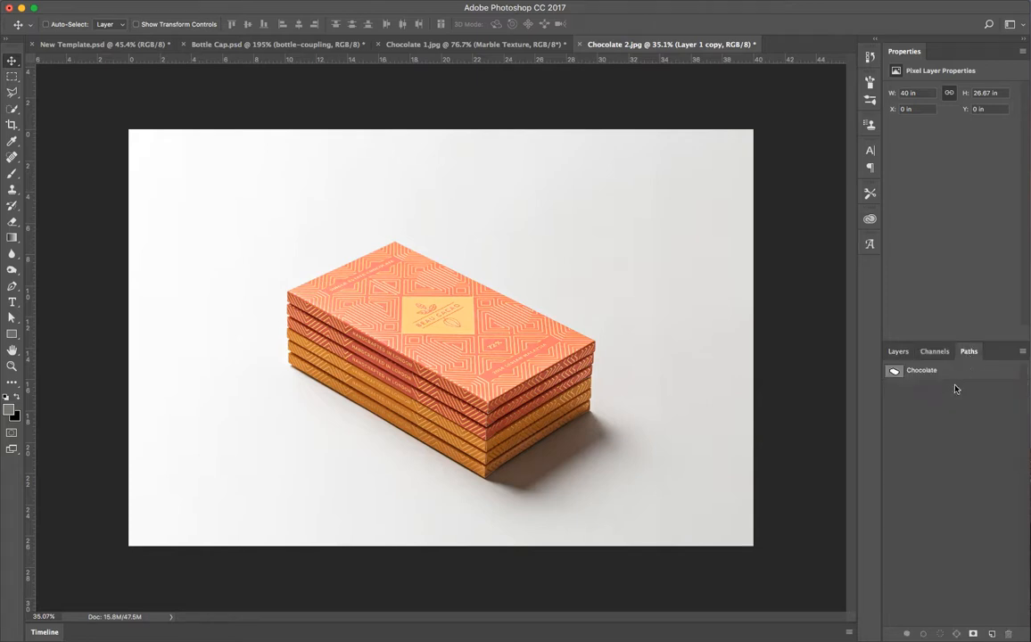
{"action": "right_click", "coordinate": [952, 373]}
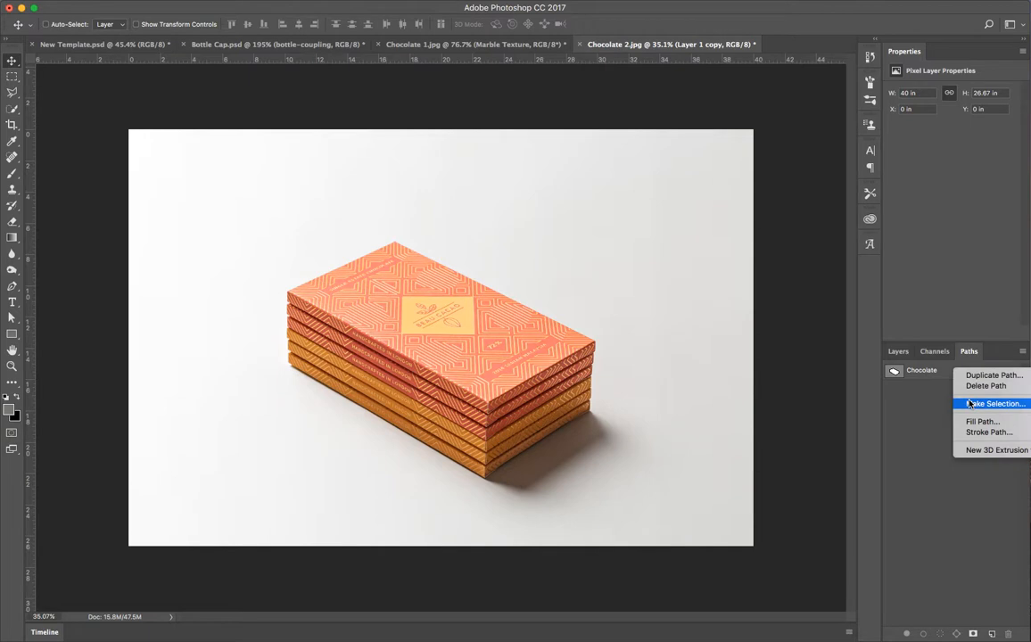
{"action": "left_click", "coordinate": [968, 404]}
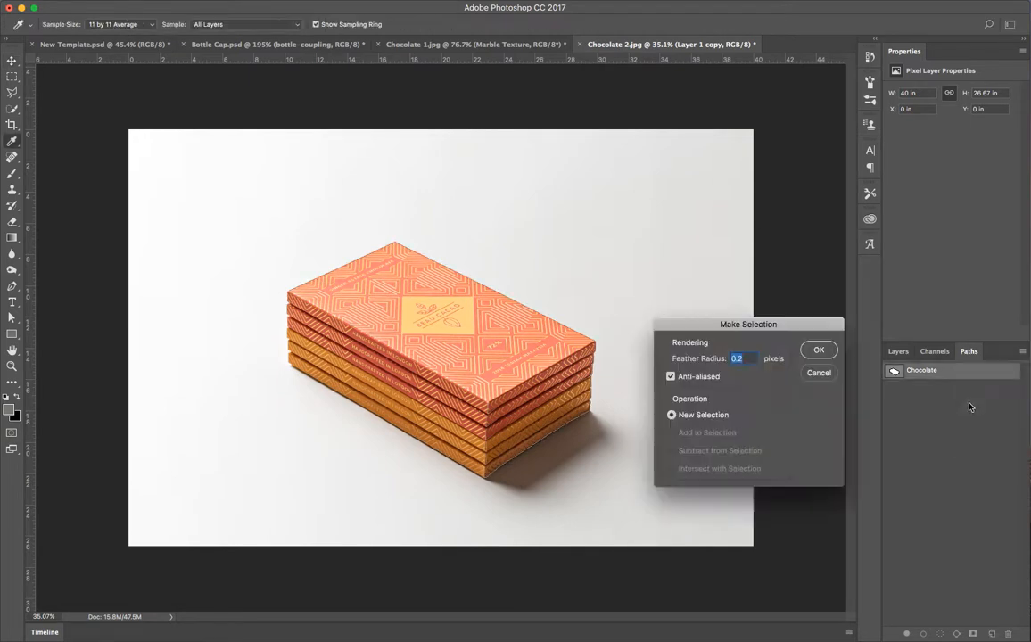
{"action": "left_click", "coordinate": [819, 350]}
{"action": "key", "text": "v"}
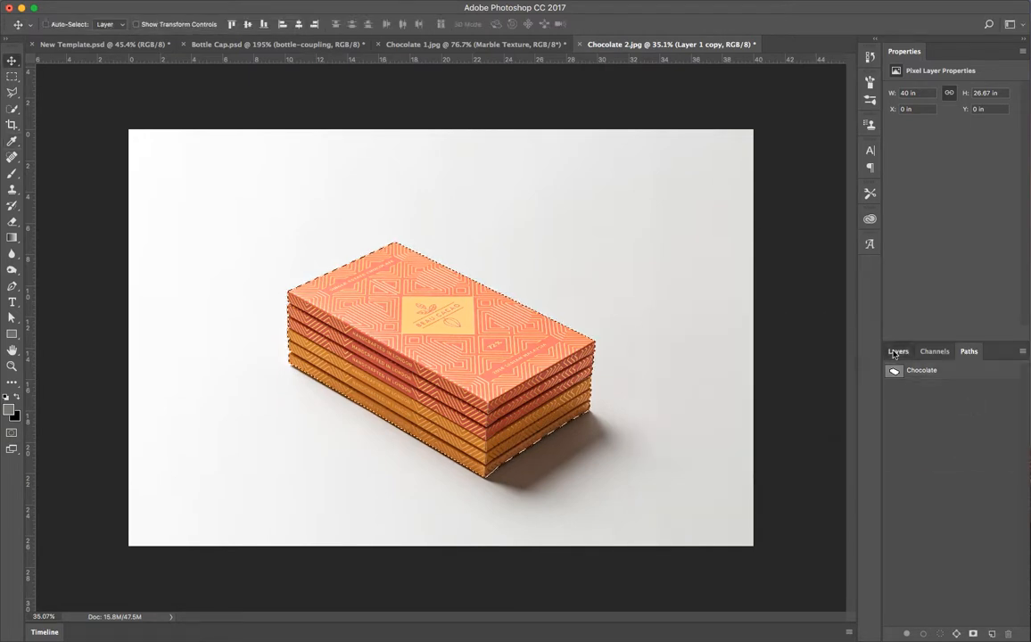
{"action": "left_click", "coordinate": [898, 351]}
{"action": "left_click", "coordinate": [941, 633]}
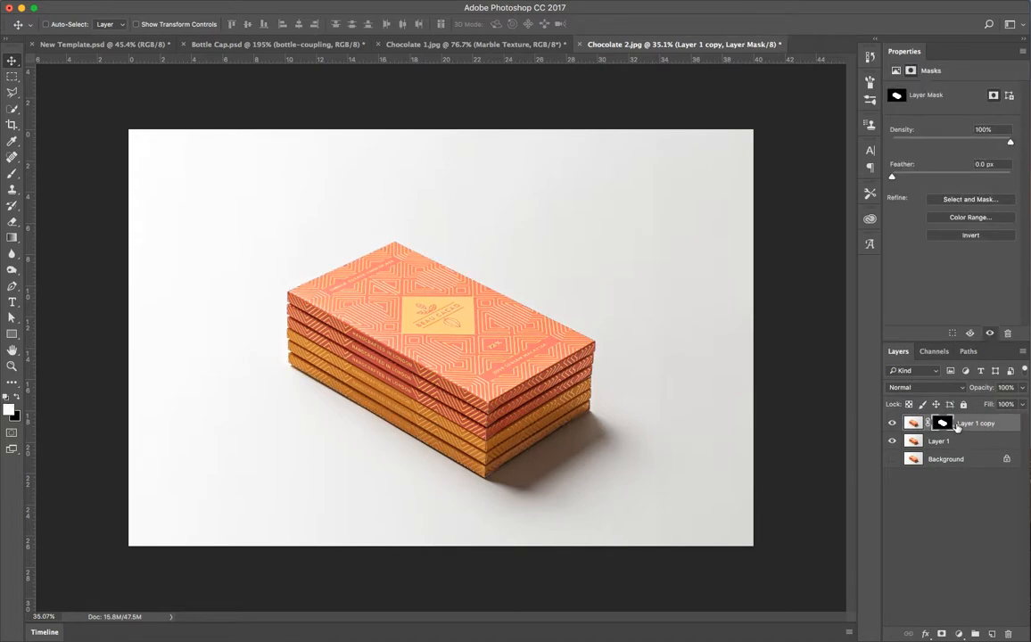
{"action": "left_click", "coordinate": [894, 440]}
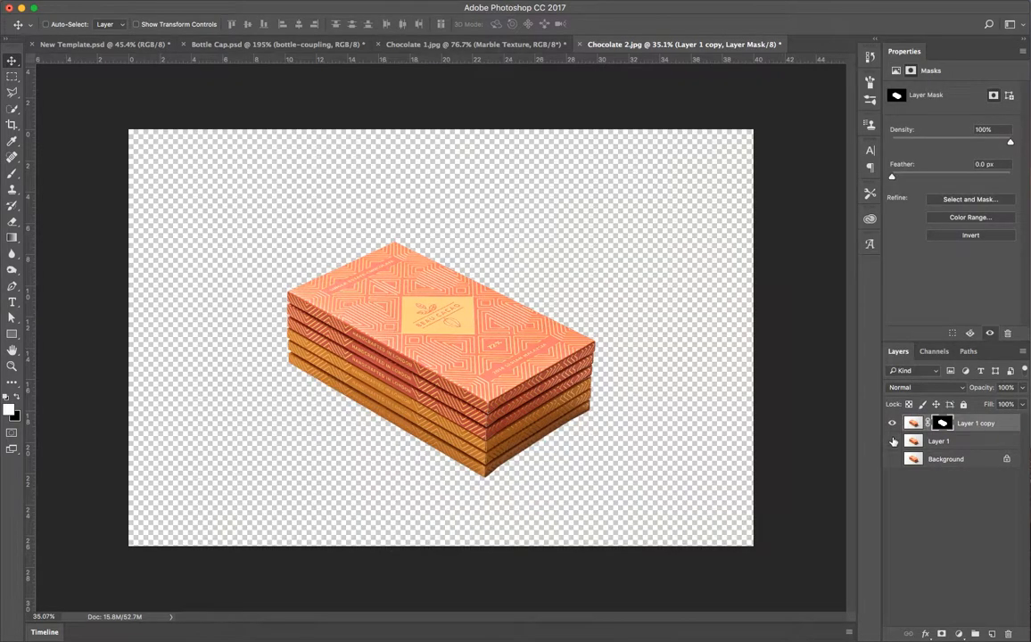
{"action": "left_click", "coordinate": [894, 440]}
- With Layer 1 copy hidden, mask Layer 1 with a loose Polygonal Lasso selection around the chocolate stack and its shadow
{"action": "left_click", "coordinate": [954, 442]}
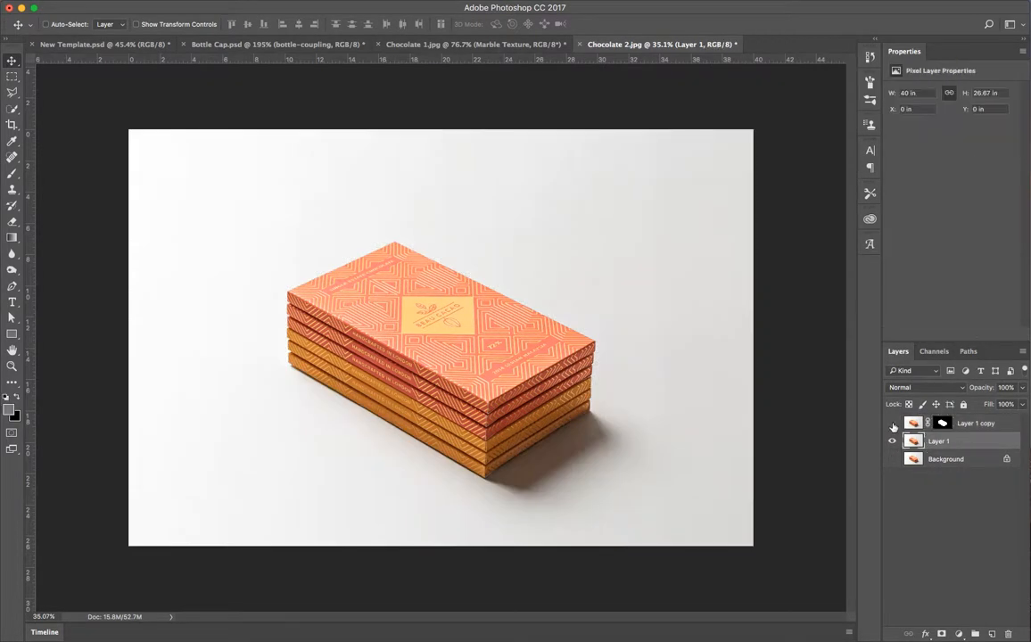
{"action": "left_click", "coordinate": [13, 92]}
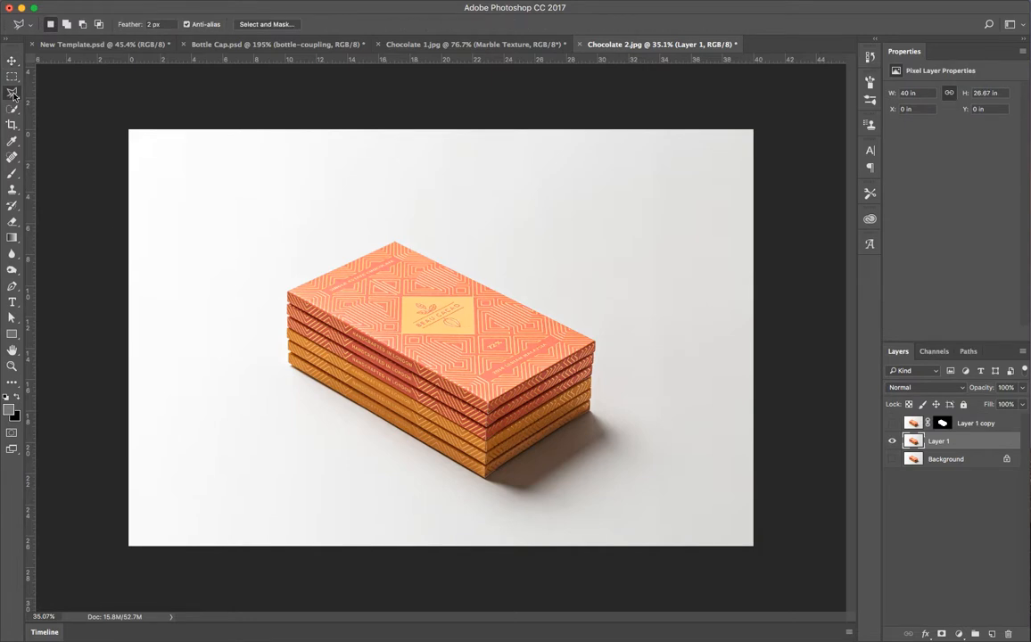
{"action": "left_click", "coordinate": [327, 260]}
{"action": "left_click", "coordinate": [265, 292]}
{"action": "left_click", "coordinate": [276, 382]}
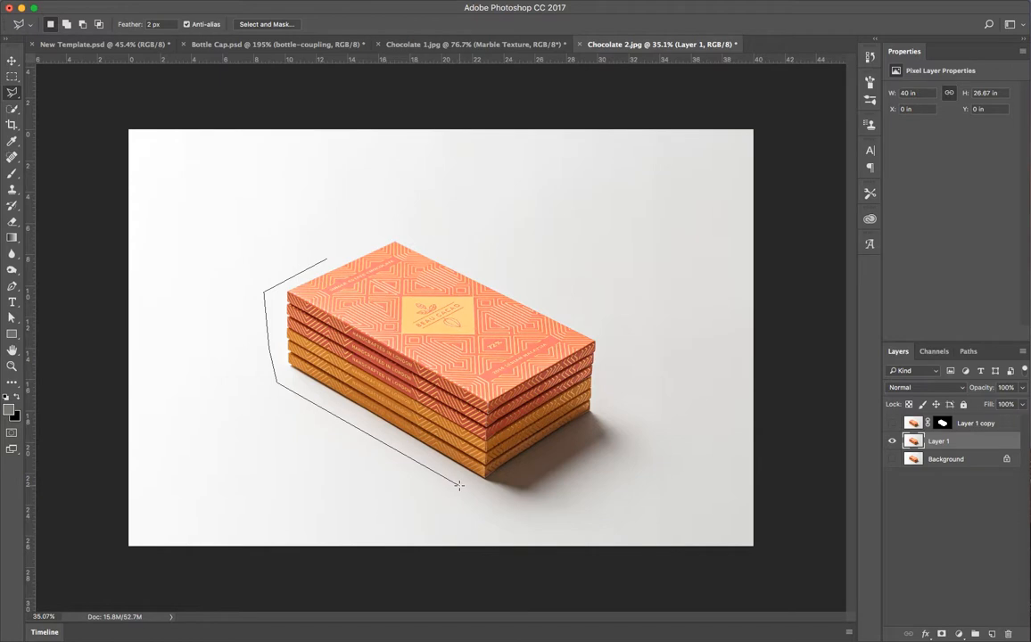
{"action": "left_click", "coordinate": [518, 515]}
{"action": "left_click", "coordinate": [560, 522]}
{"action": "left_click", "coordinate": [612, 514]}
{"action": "left_click", "coordinate": [672, 466]}
{"action": "left_click", "coordinate": [612, 403]}
{"action": "left_click", "coordinate": [600, 332]}
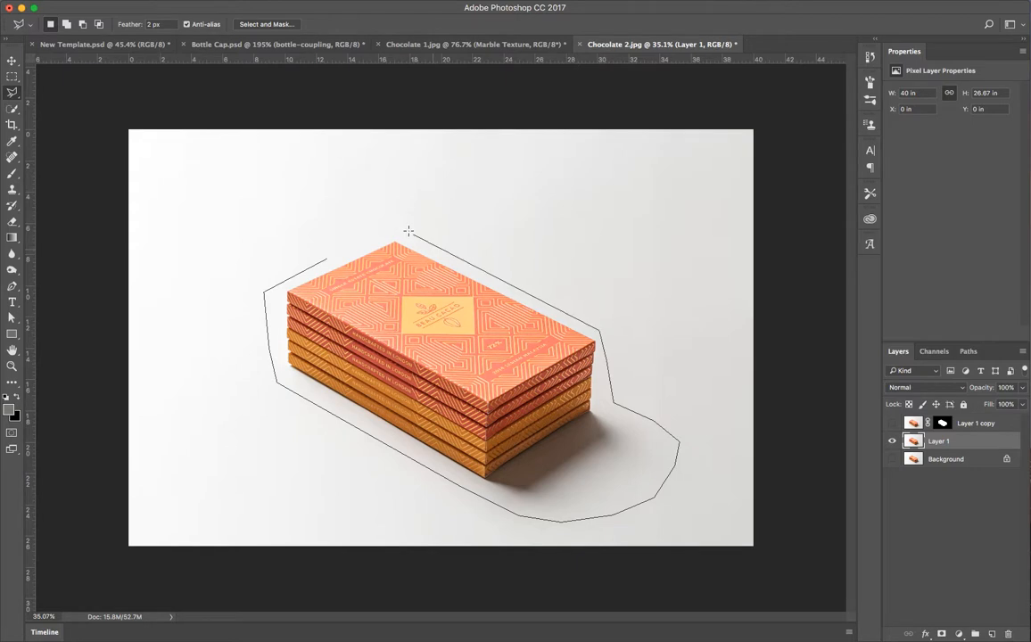
{"action": "left_click", "coordinate": [401, 232]}
{"action": "left_click", "coordinate": [326, 259]}
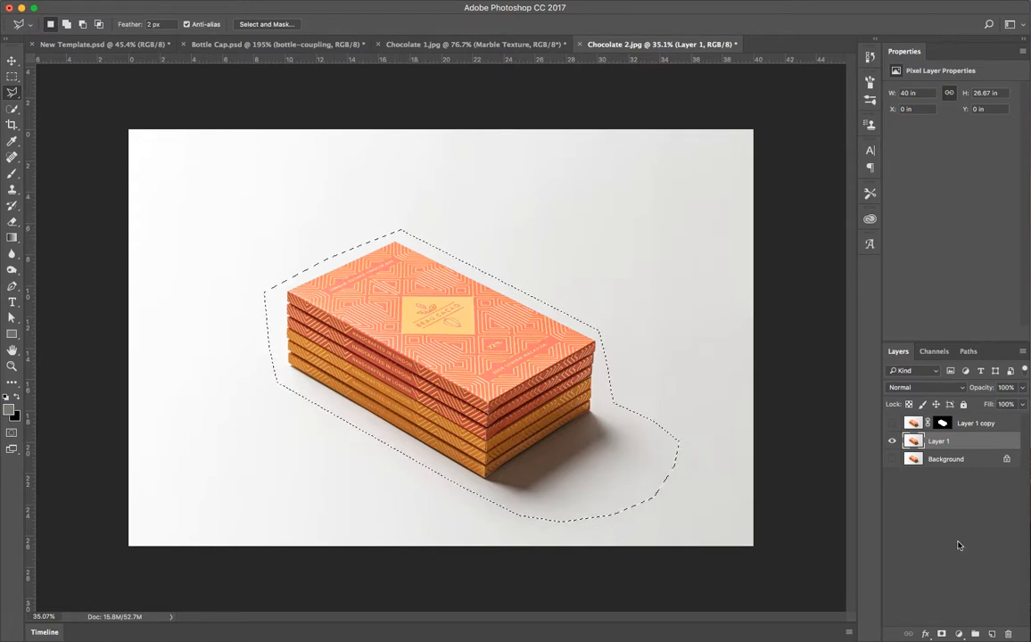
{"action": "left_click", "coordinate": [941, 634]}
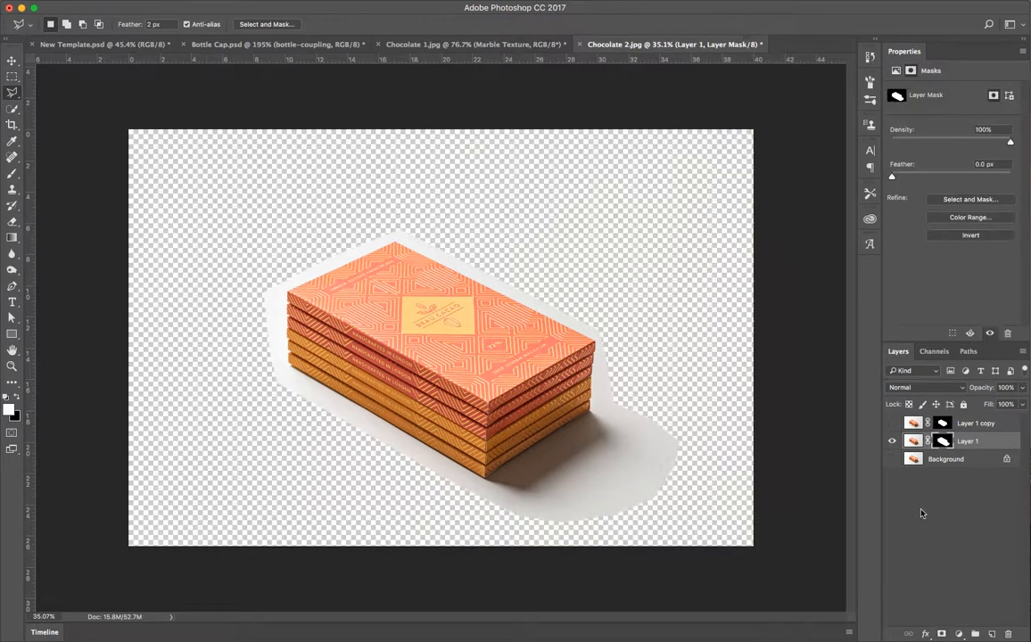
{"action": "left_click", "coordinate": [893, 440]}
{"action": "left_click", "coordinate": [892, 423]}
{"action": "left_click", "coordinate": [892, 423]}
{"action": "left_click", "coordinate": [892, 441]}
- Add a Levels adjustment clipped to Layer 1 and set its white input level to 202
{"action": "left_click", "coordinate": [968, 640]}
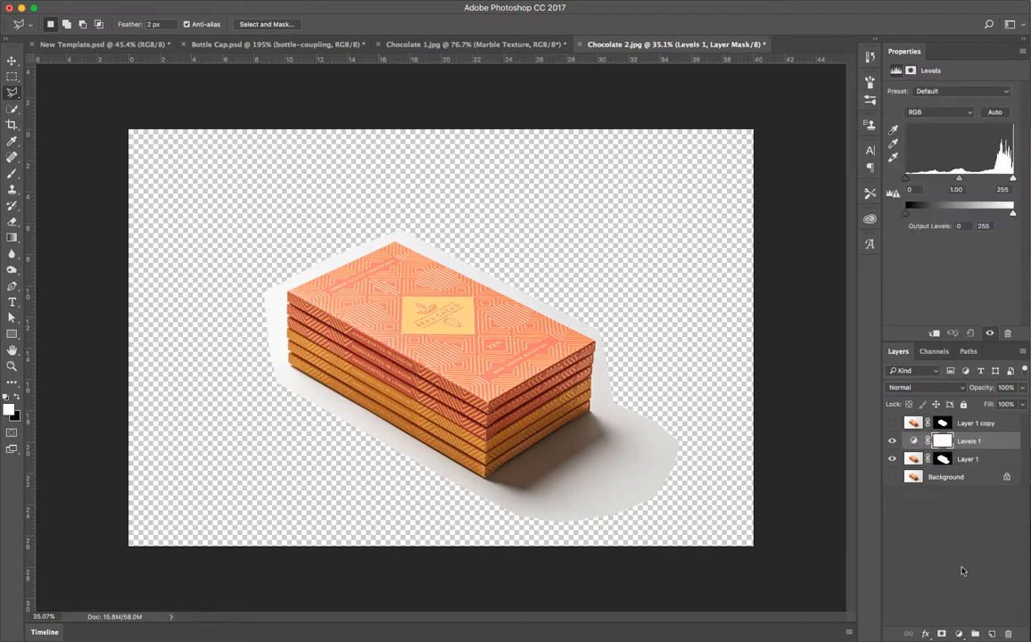
{"action": "left_click_drag", "start_coordinate": [971, 448], "coordinate": [971, 448]}
{"action": "right_click", "coordinate": [918, 438]}
{"action": "left_click", "coordinate": [948, 525]}
{"action": "right_click", "coordinate": [992, 425]}
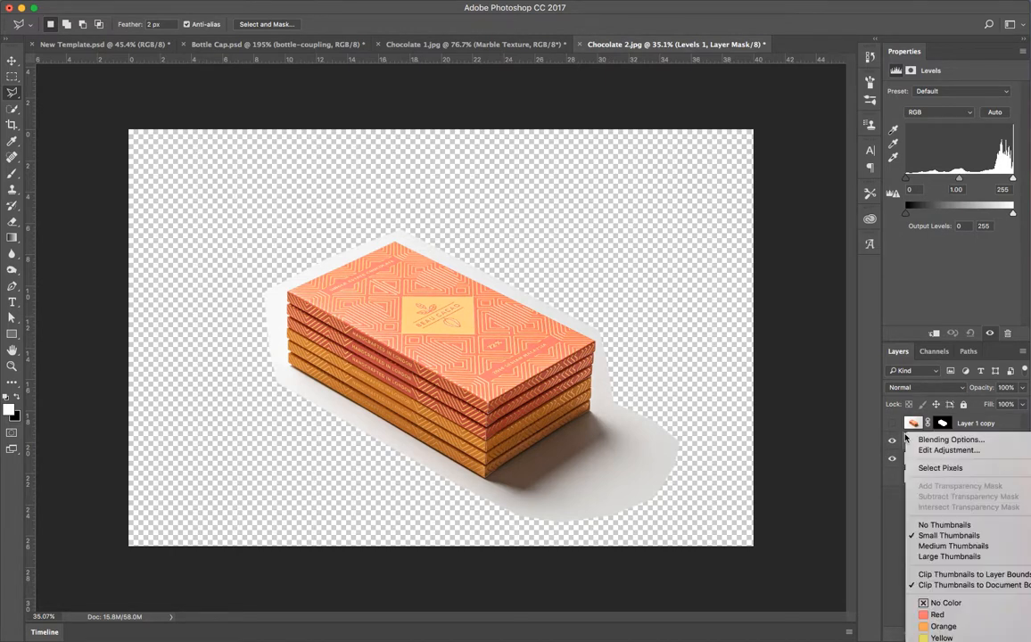
{"action": "left_click", "coordinate": [993, 427]}
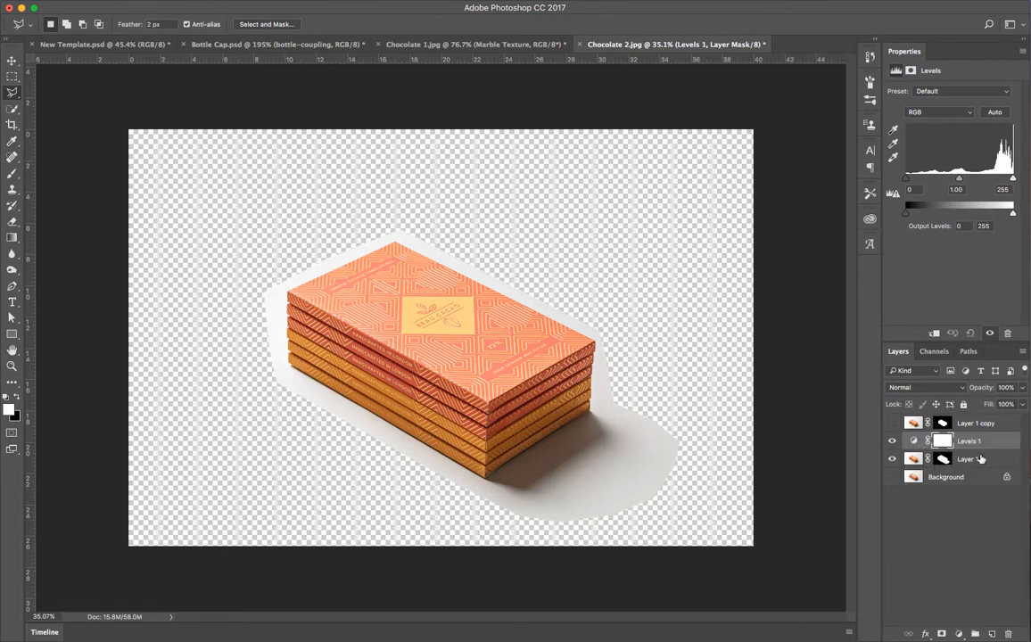
{"action": "right_click", "coordinate": [984, 444]}
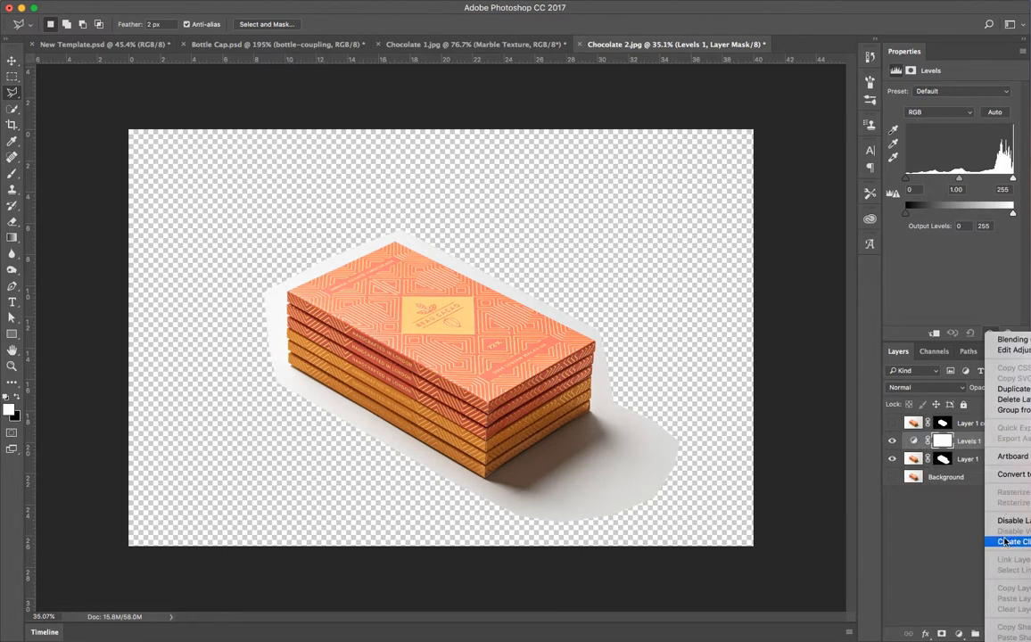
{"action": "left_click", "coordinate": [1011, 542]}
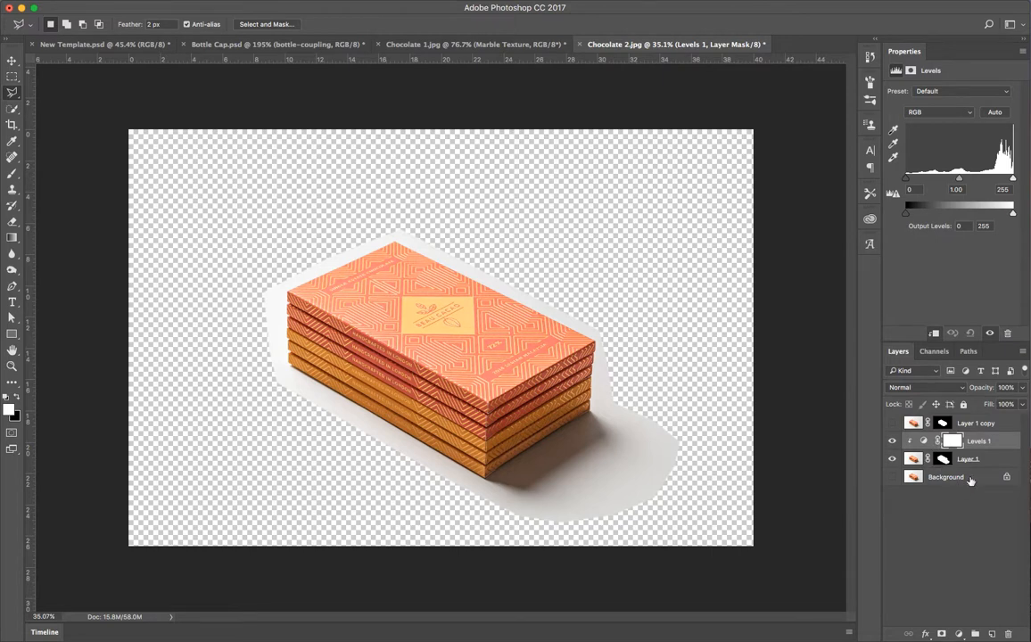
{"action": "left_click_drag", "start_coordinate": [1013, 179], "coordinate": [990, 181]}
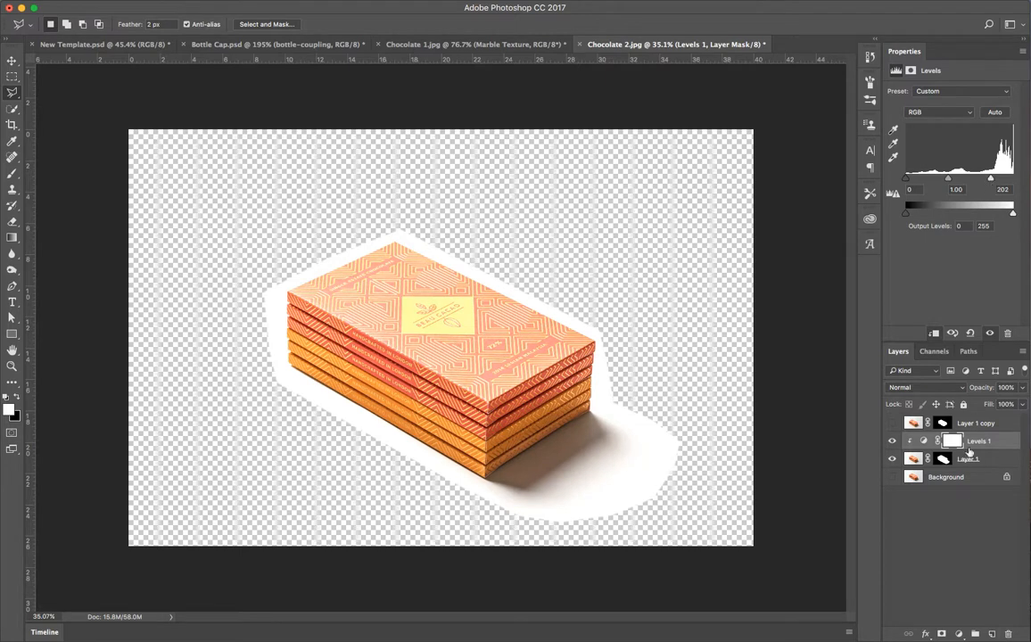
- Set Layer 1's blend mode to Multiply and show Layer 1 copy
{"action": "left_click", "coordinate": [973, 459]}
{"action": "left_click", "coordinate": [924, 387]}
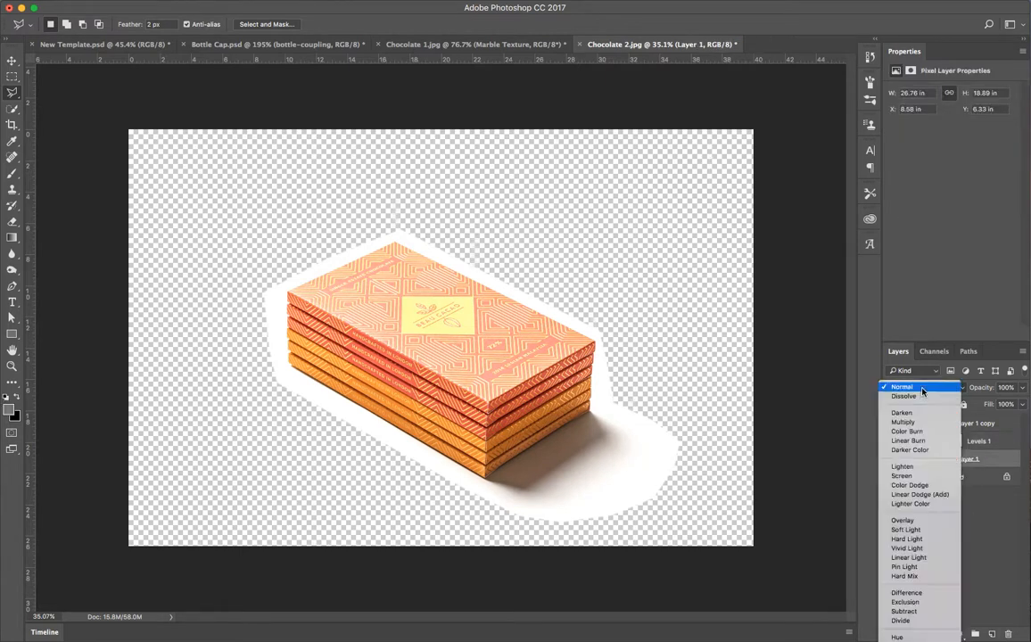
{"action": "left_click", "coordinate": [917, 422]}
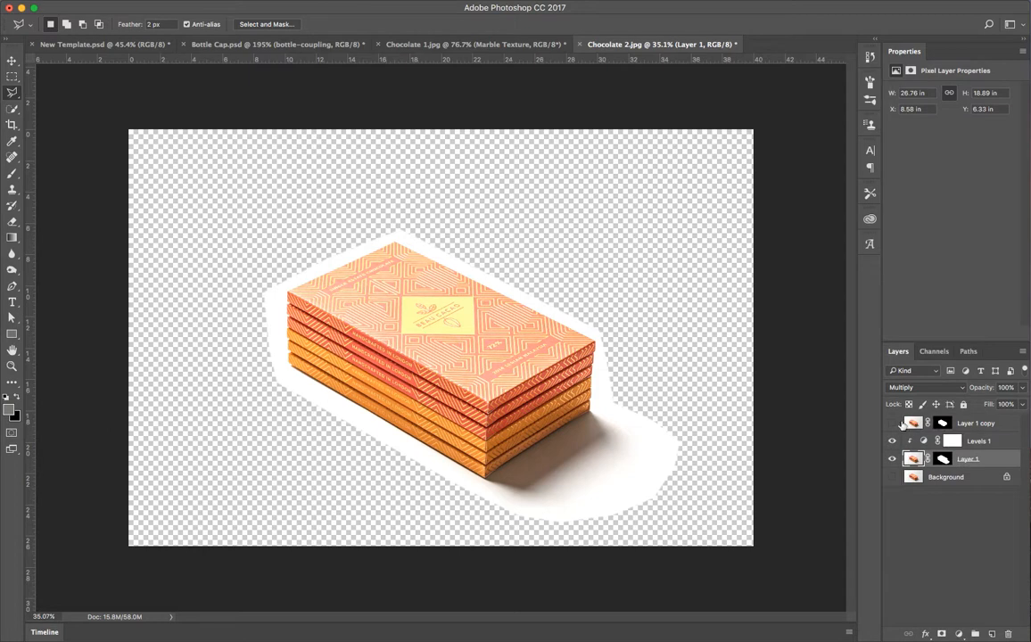
{"action": "left_click", "coordinate": [894, 424]}
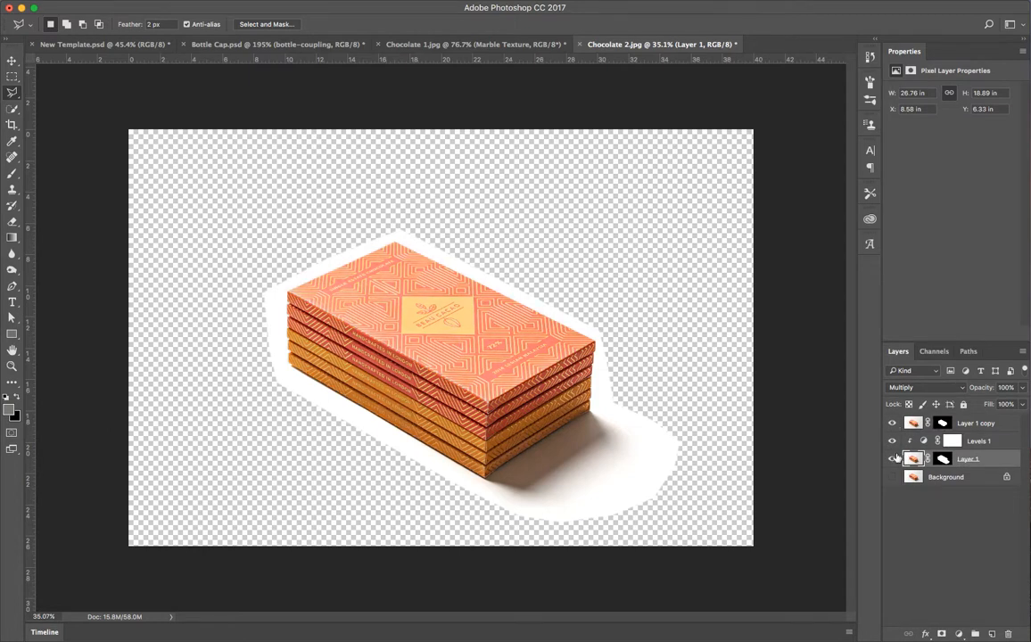
- Group Layer 1 copy, Levels 1 and Layer 1 into a folder named Chocolate
{"action": "left_click", "coordinate": [977, 424], "text": "shift"}
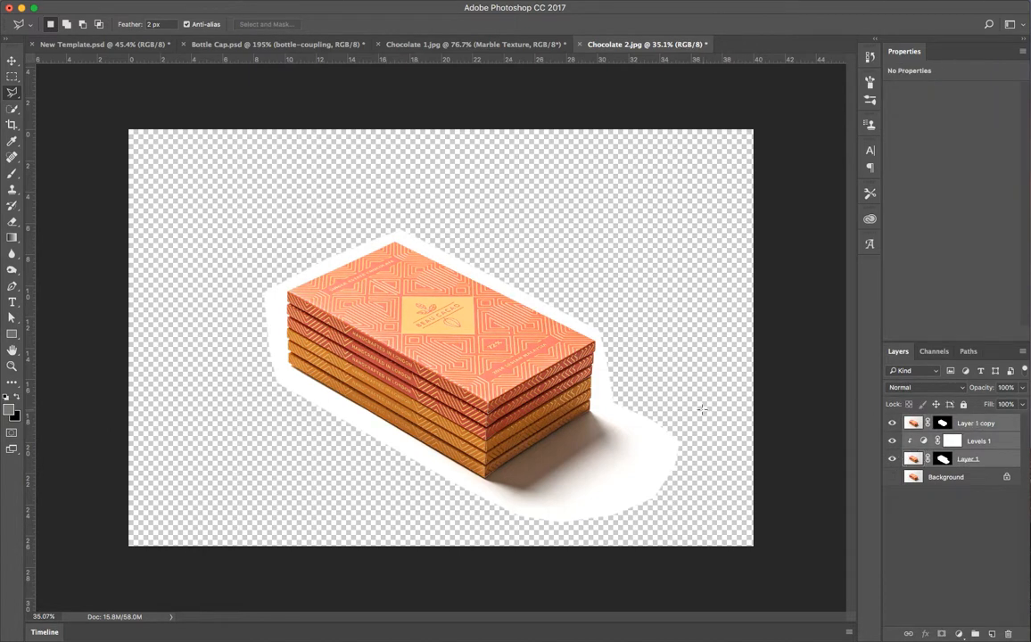
{"action": "left_click", "coordinate": [976, 635]}
{"action": "double_click", "coordinate": [947, 422]}
{"action": "type", "text": "CHOCOL"}
{"action": "key", "text": "BackSpace"}
{"action": "key", "text": "BackSpace"}
{"action": "key", "text": "BackSpace"}
{"action": "key", "text": "BackSpace"}
{"action": "type", "text": "ocolate"}
{"action": "key", "text": "Return"}
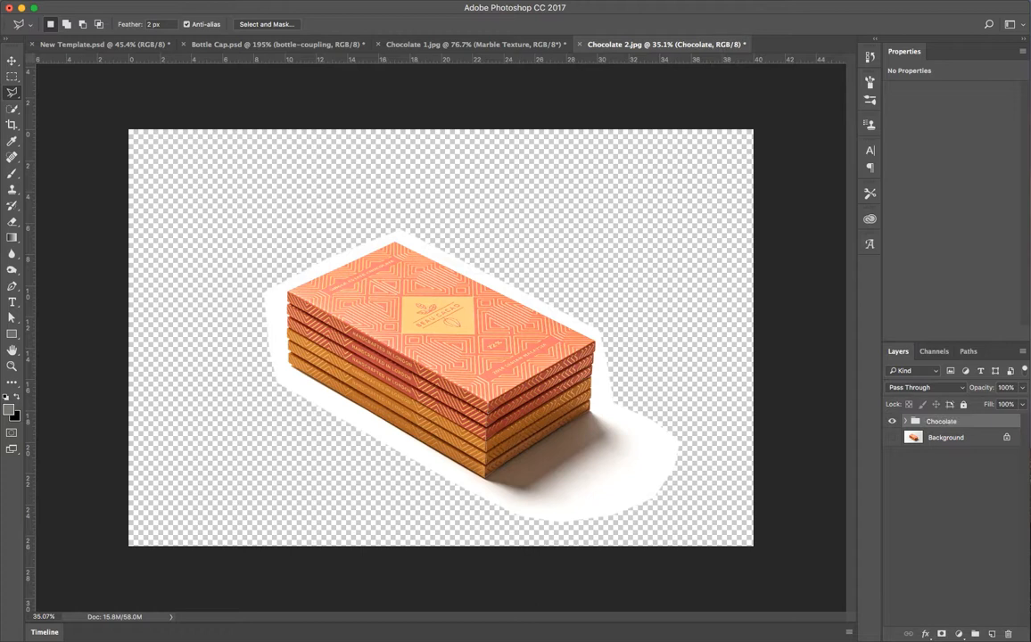
- Add a Solid Color fill layer above Background using the yellow fed381 sampled from the wrapper's centre label
{"action": "left_click", "coordinate": [947, 439]}
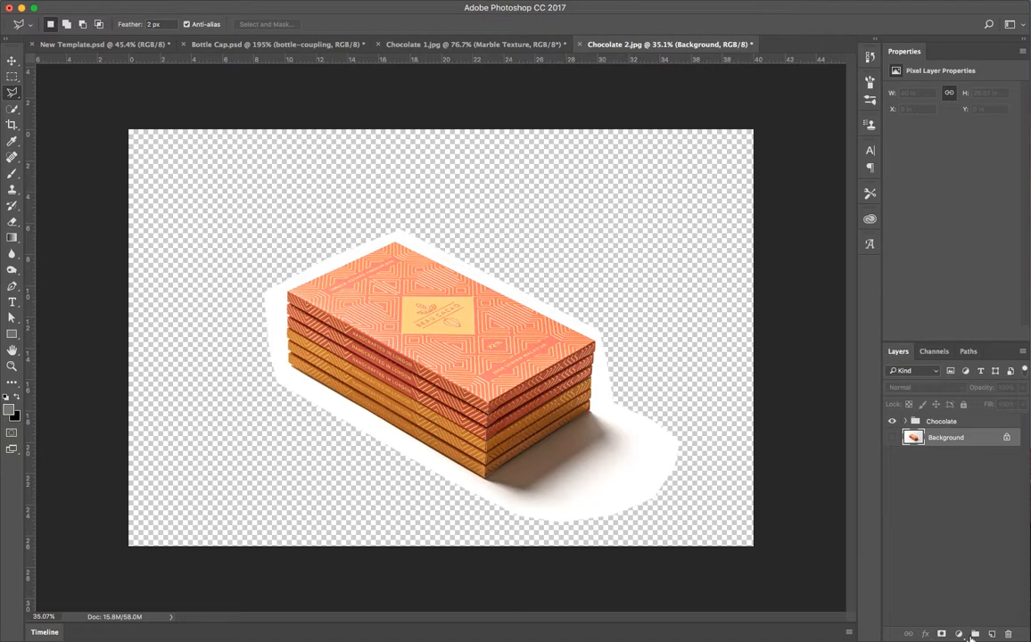
{"action": "left_click", "coordinate": [960, 636]}
{"action": "left_click", "coordinate": [978, 467]}
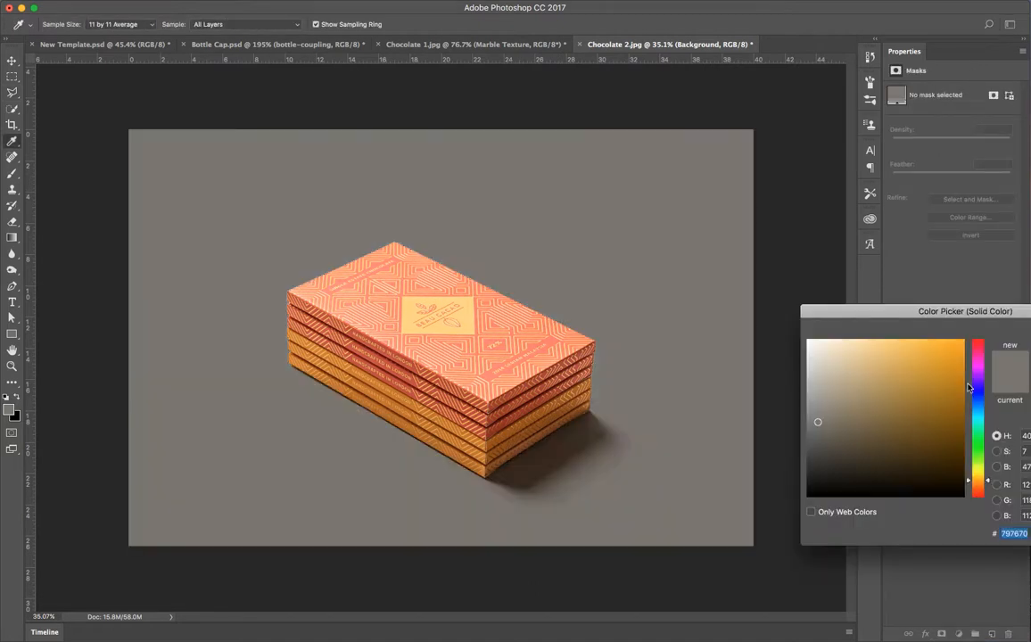
{"action": "scroll", "coordinate": [427, 337], "scroll_direction": "up", "scroll_amount": 5}
{"action": "left_click", "coordinate": [435, 316]}
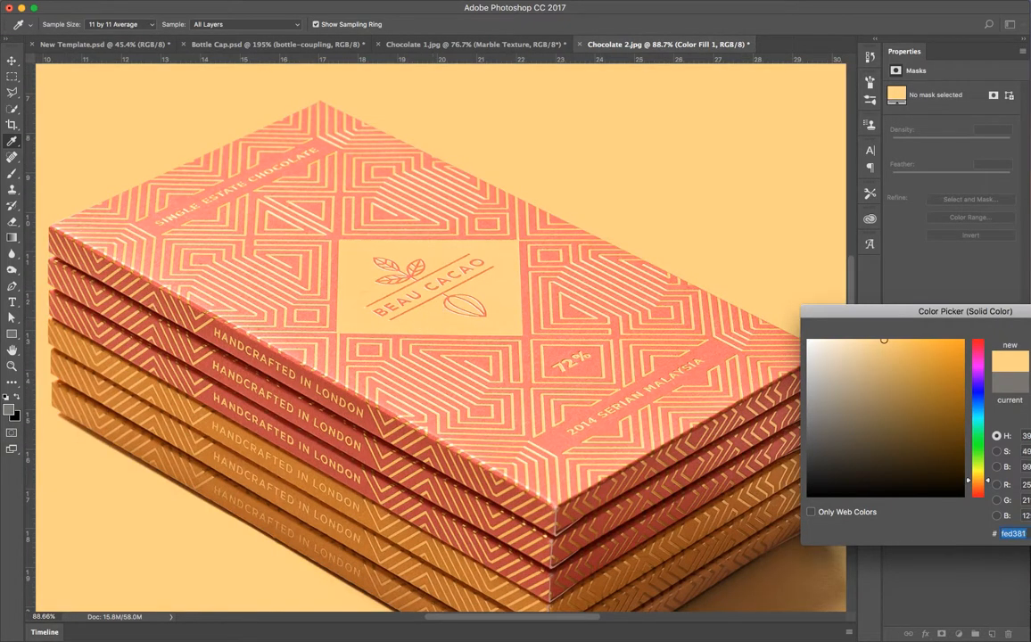
{"action": "key", "text": "Return"}
{"action": "scroll", "coordinate": [741, 421], "scroll_direction": "down", "scroll_amount": 5}
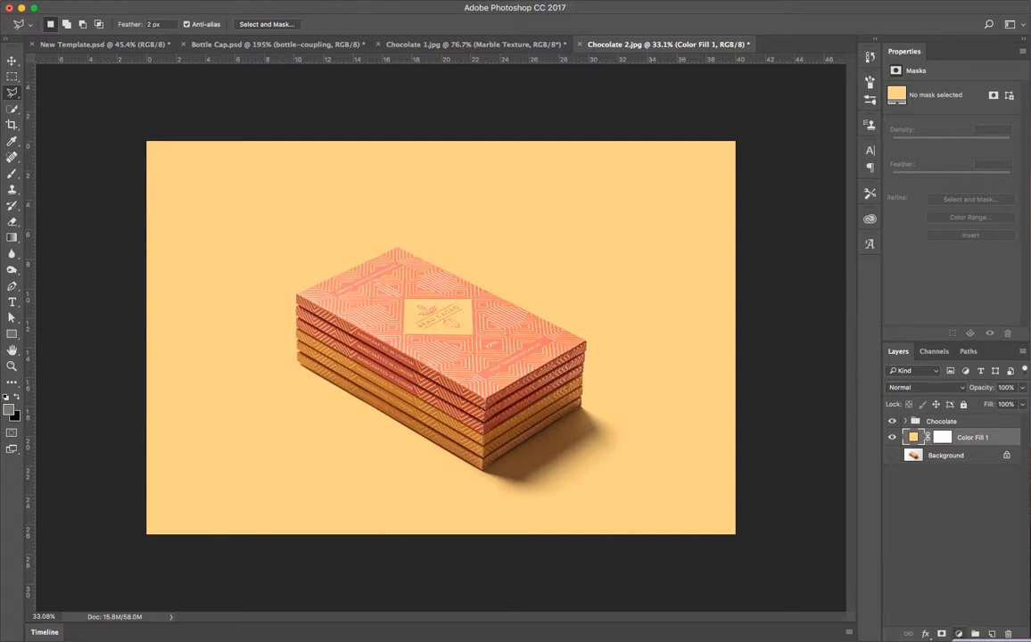
- Add a second Solid Color fill layer above the yellow one using the coral fe8478 sampled from the wrapper, and compare both background colours
{"action": "double_click", "coordinate": [912, 437]}
{"action": "left_click", "coordinate": [817, 422]}
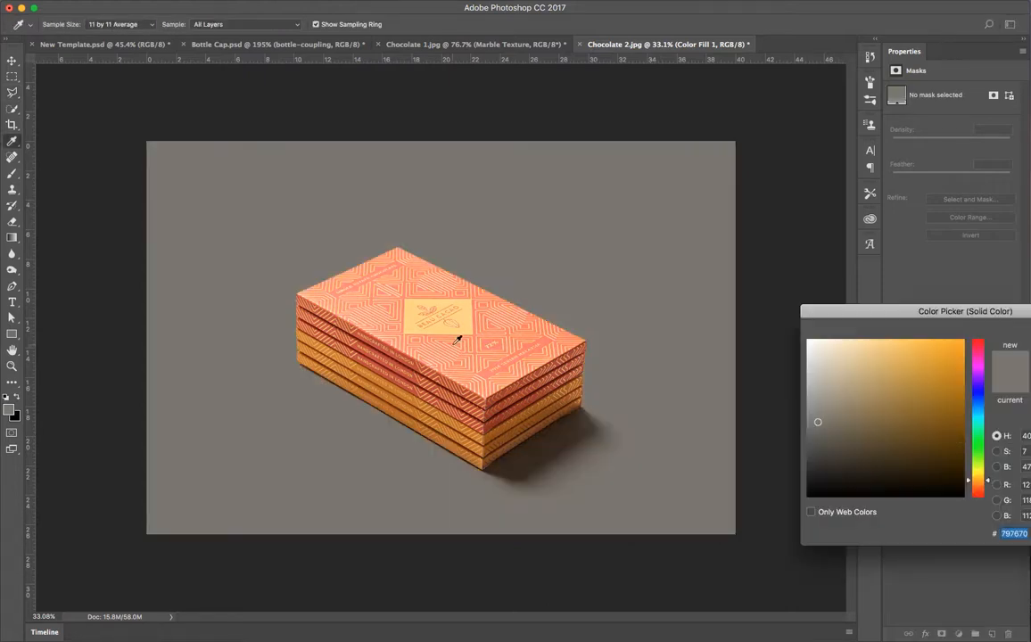
{"action": "scroll", "coordinate": [465, 340], "scroll_direction": "up", "scroll_amount": 5}
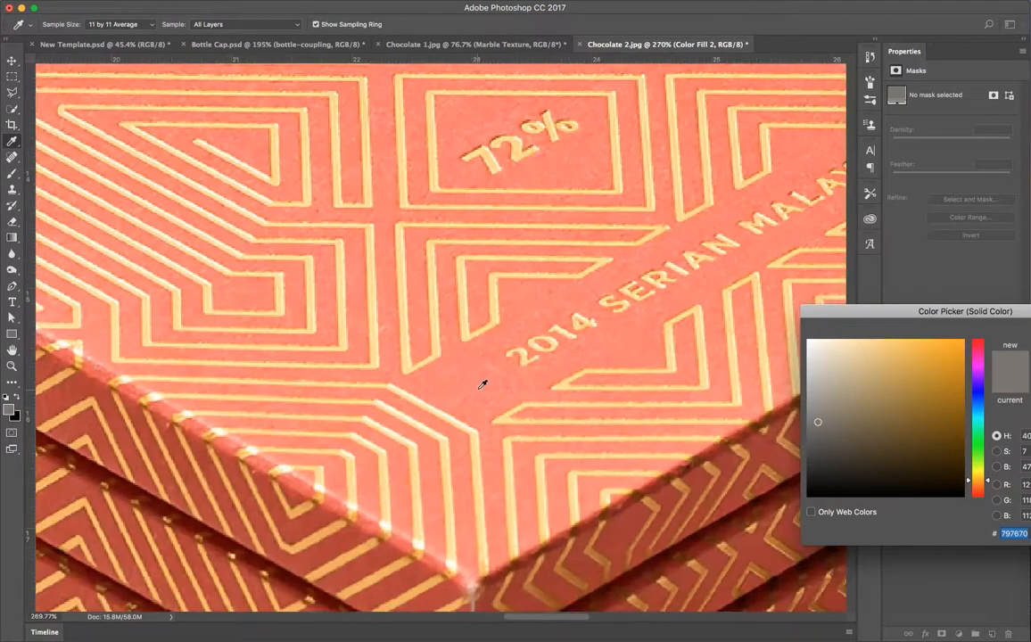
{"action": "left_click", "coordinate": [482, 377]}
{"action": "scroll", "coordinate": [482, 380], "scroll_direction": "down", "scroll_amount": 5}
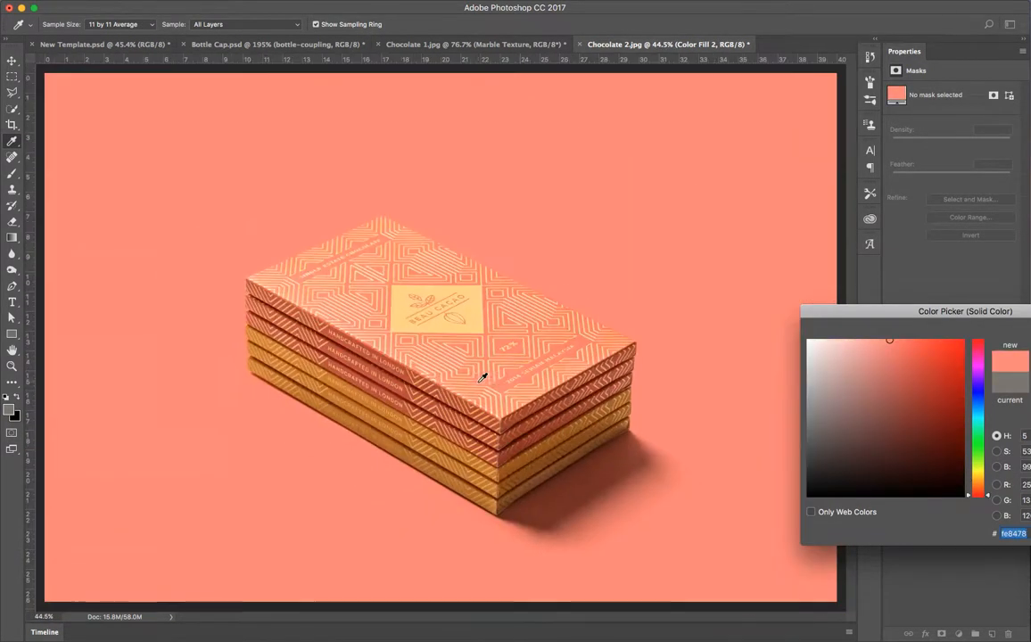
{"action": "key", "text": "Return"}
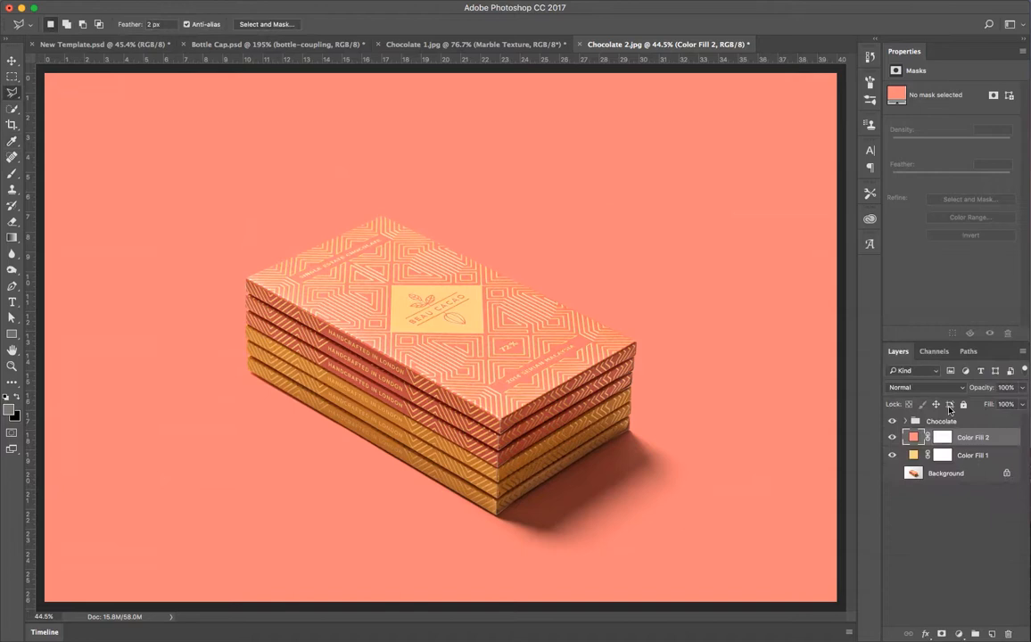
{"action": "left_click", "coordinate": [895, 438]}
{"action": "left_click", "coordinate": [895, 438]}
{"action": "scroll", "coordinate": [543, 346], "scroll_direction": "down", "scroll_amount": 3}
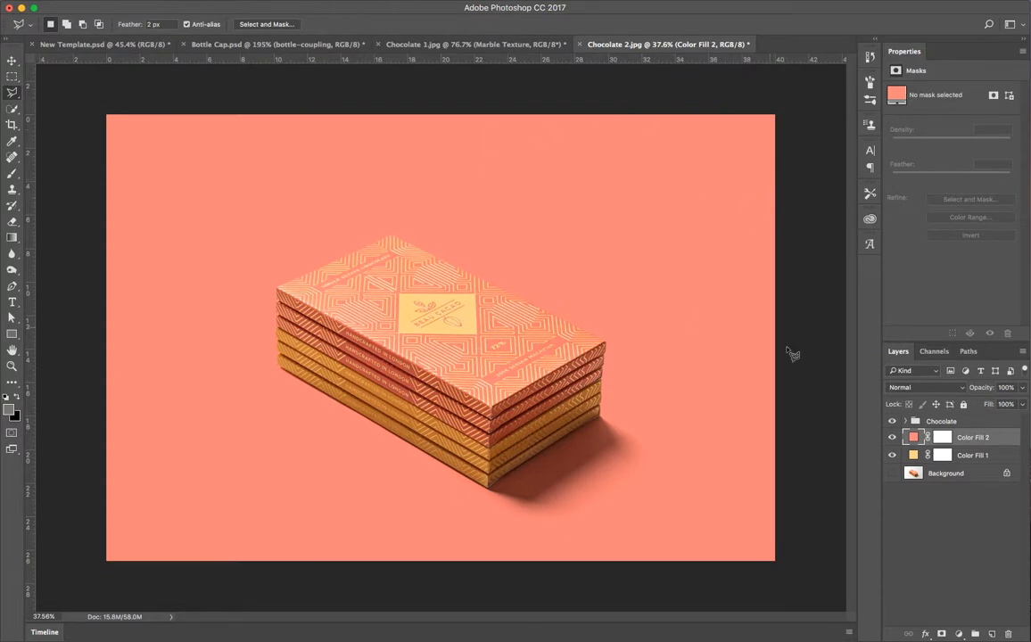
- Add a vector mask that reveals all to the coral Color Fill 2 layer
{"action": "scroll", "coordinate": [342, 517], "scroll_direction": "down", "scroll_amount": 2}
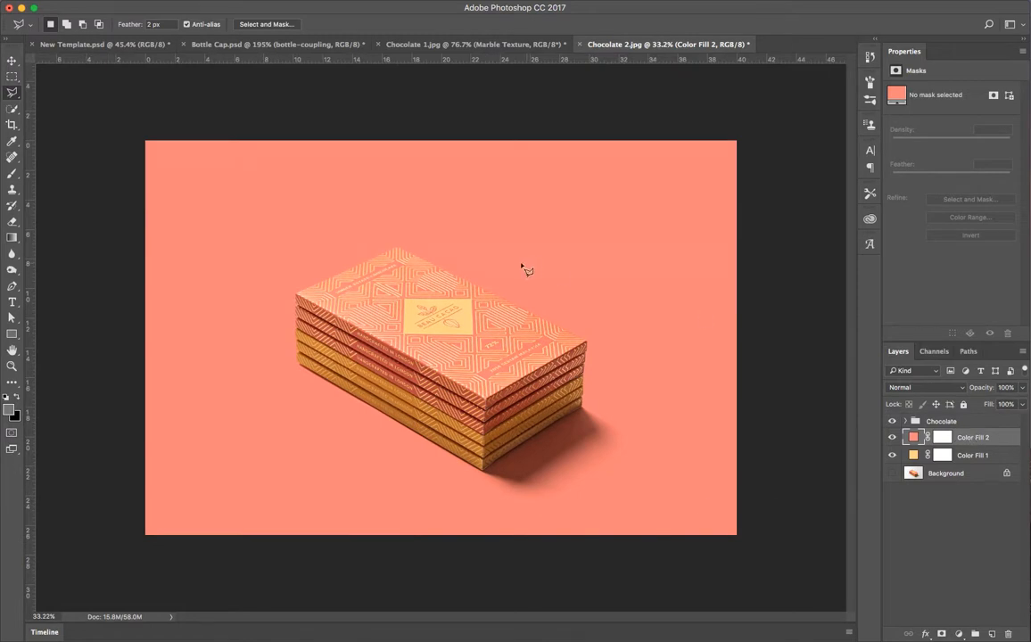
{"action": "left_click", "coordinate": [159, 1]}
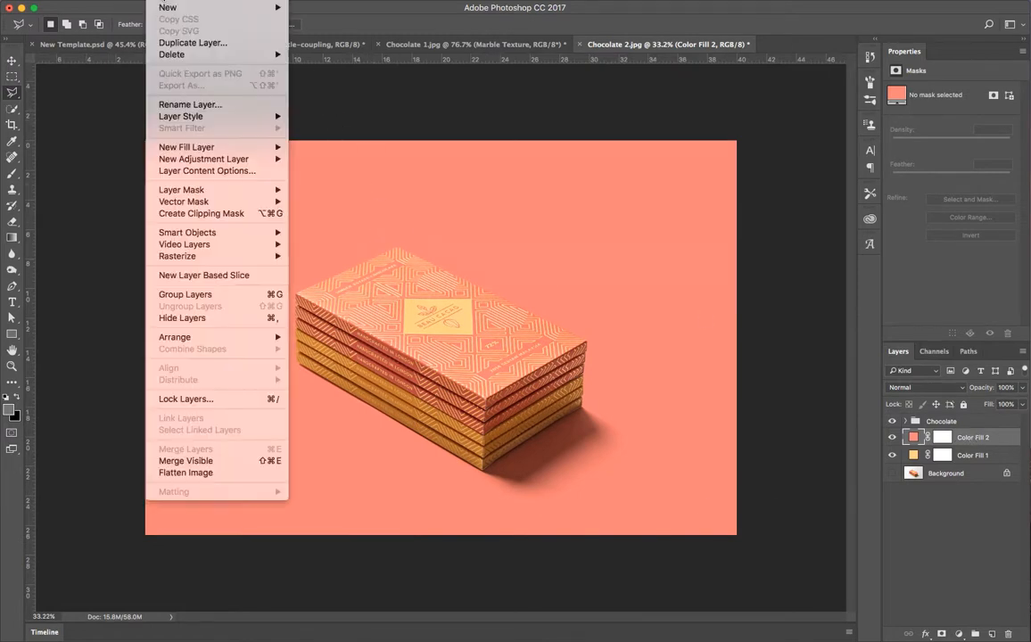
{"action": "mouse_move", "coordinate": [259, 202]}
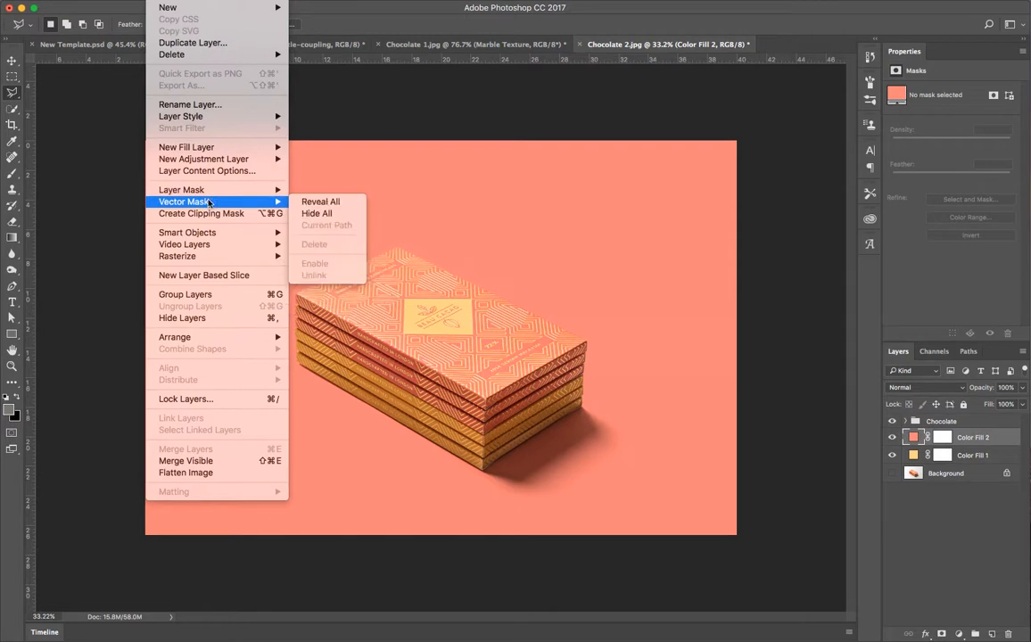
{"action": "left_click", "coordinate": [346, 203]}
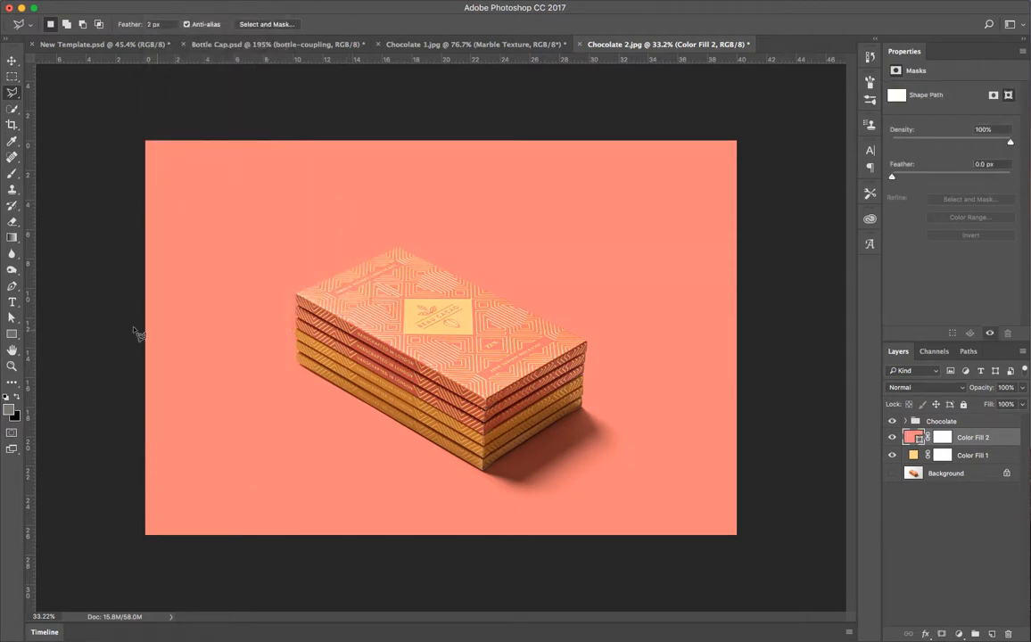
- Draw a closed four-point Pen path on the vector mask, limiting the coral to a diagonal band running behind the chocolate stack
{"action": "left_click", "coordinate": [11, 286]}
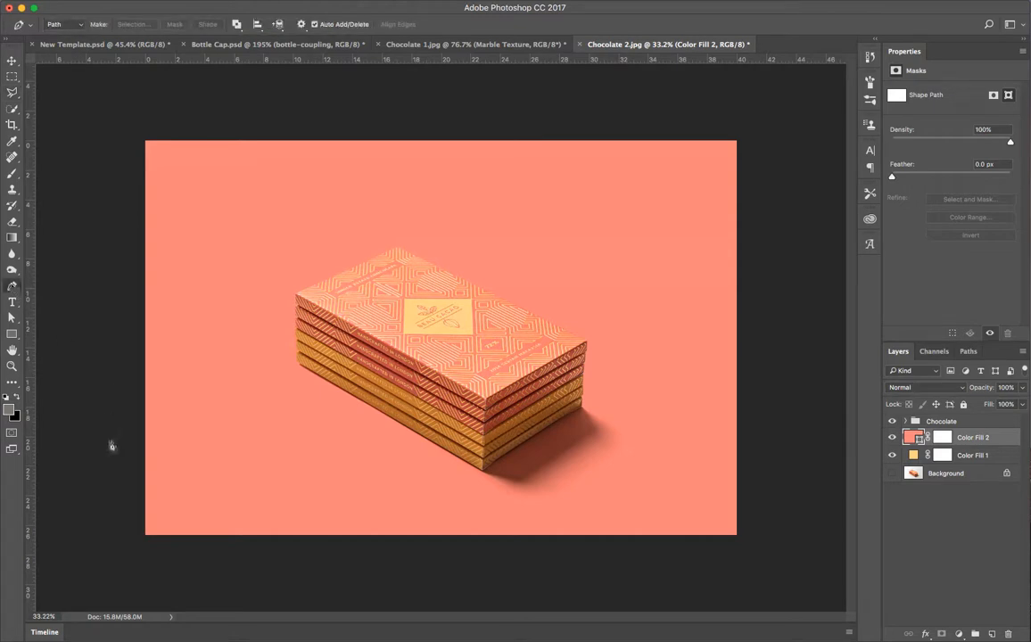
{"action": "left_click", "coordinate": [44, 475]}
{"action": "left_click", "coordinate": [707, 99]}
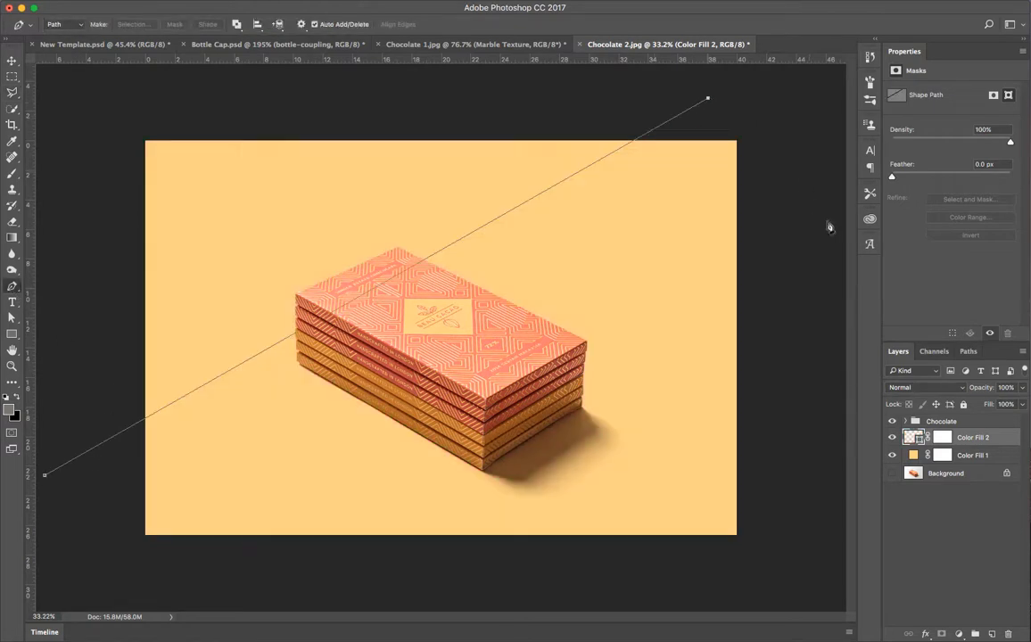
{"action": "left_click", "coordinate": [839, 216]}
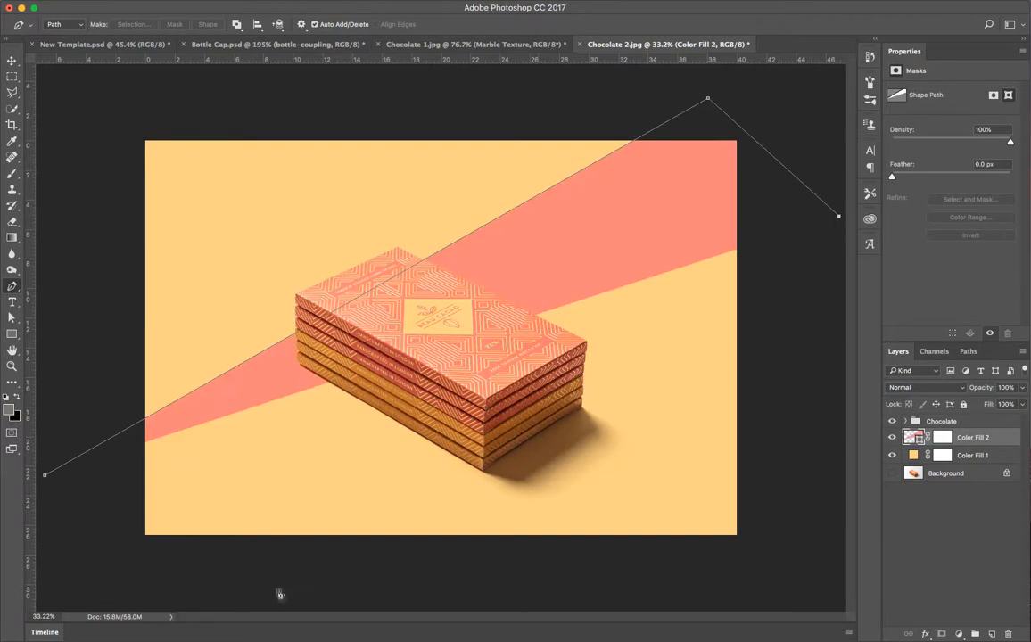
{"action": "left_click", "coordinate": [255, 606]}
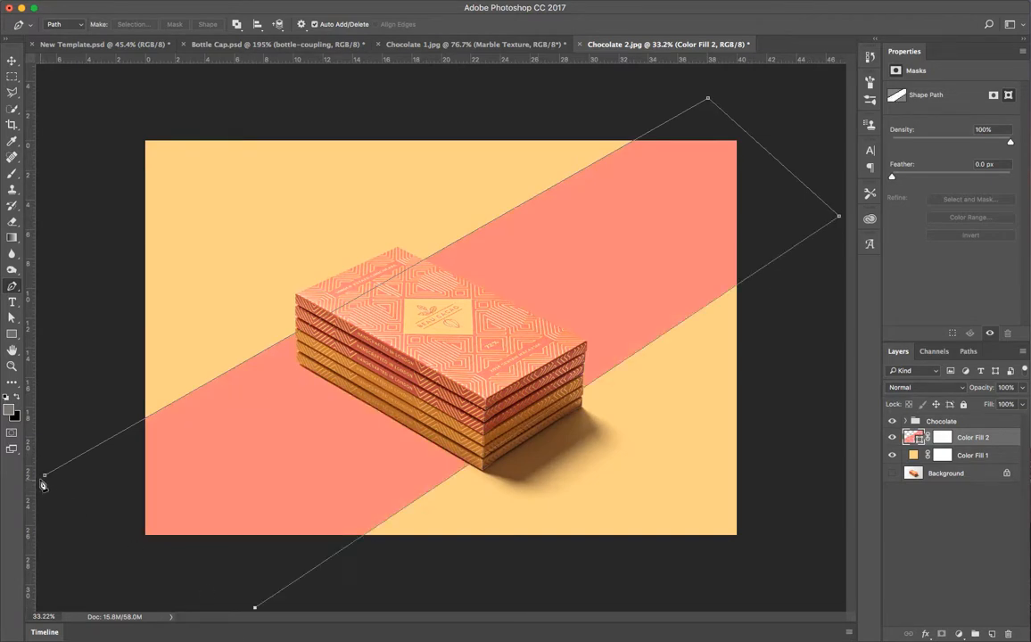
{"action": "left_click", "coordinate": [45, 474]}
- Reposition the two anchor points of the coral band's upper edge with Path Selection, lowering the edge and extending its ends beyond the canvas
{"action": "scroll", "coordinate": [510, 433], "scroll_direction": "down", "scroll_amount": 5}
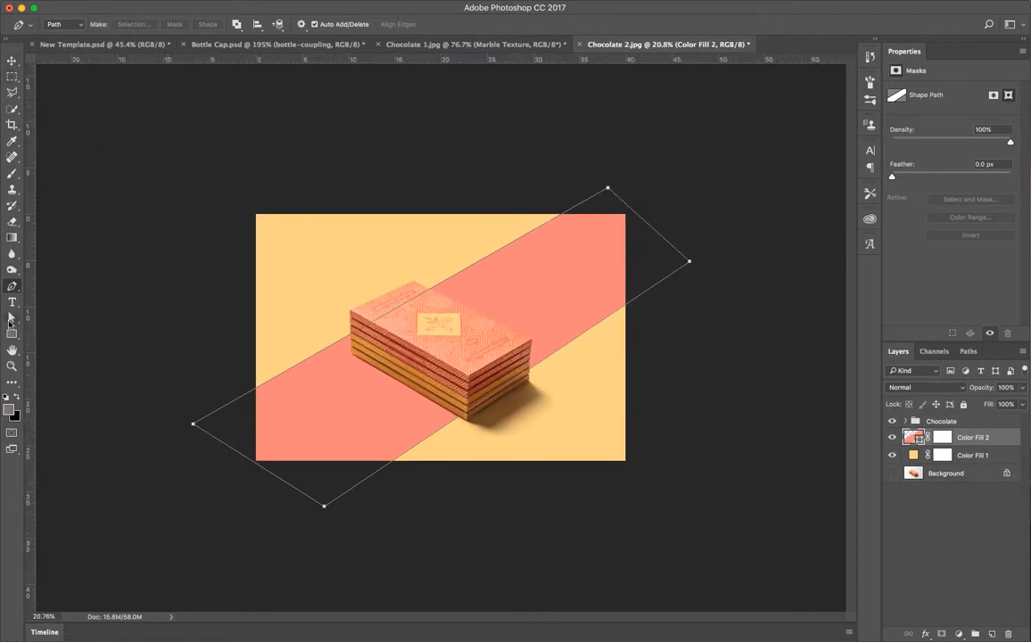
{"action": "key", "text": "a"}
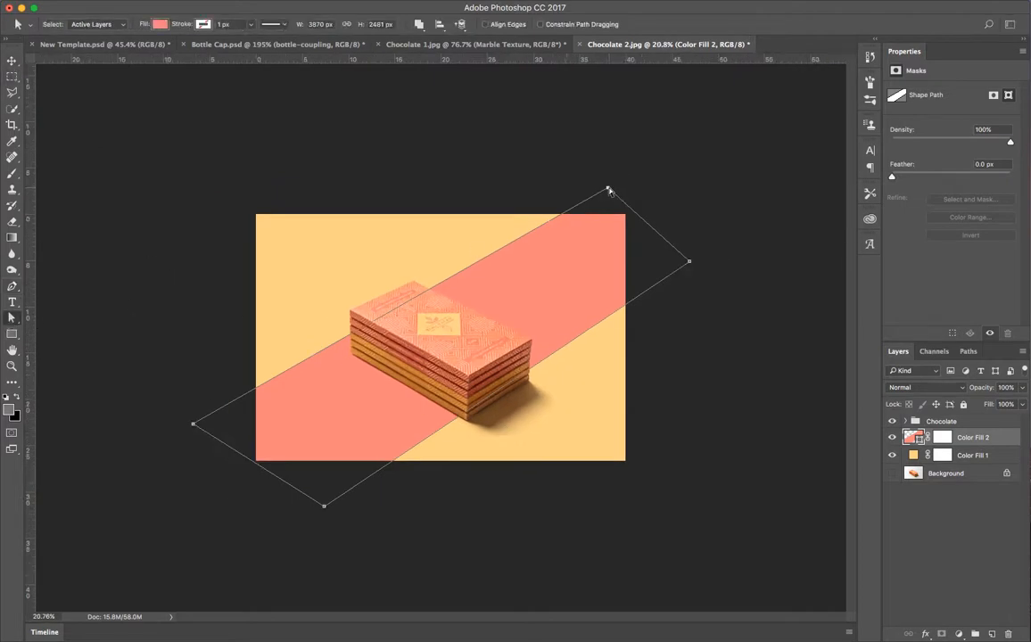
{"action": "left_click_drag", "start_coordinate": [609, 190], "coordinate": [640, 194]}
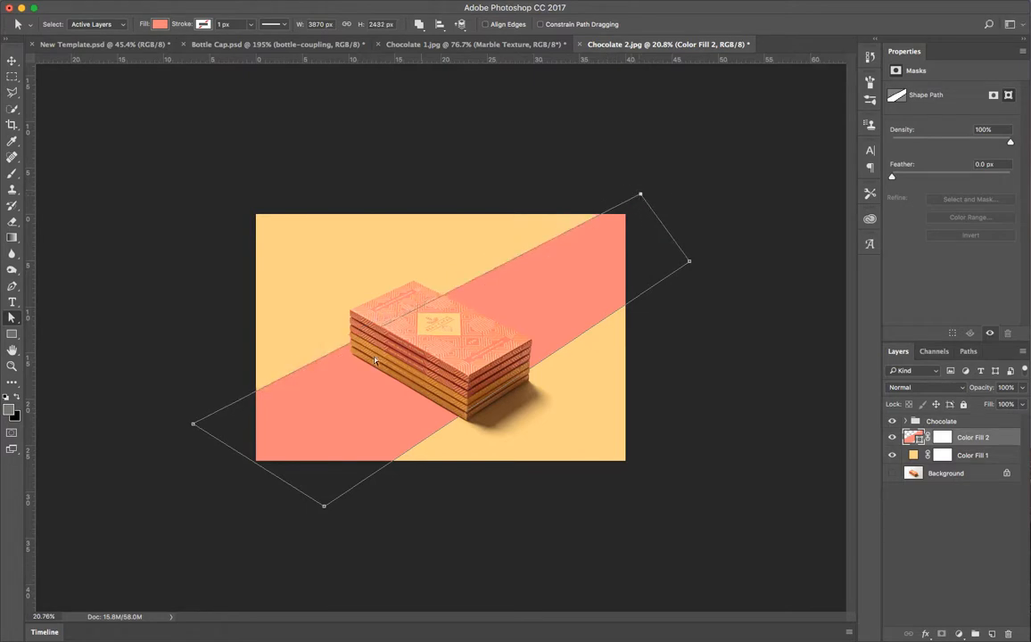
{"action": "left_click_drag", "start_coordinate": [192, 426], "coordinate": [164, 452]}
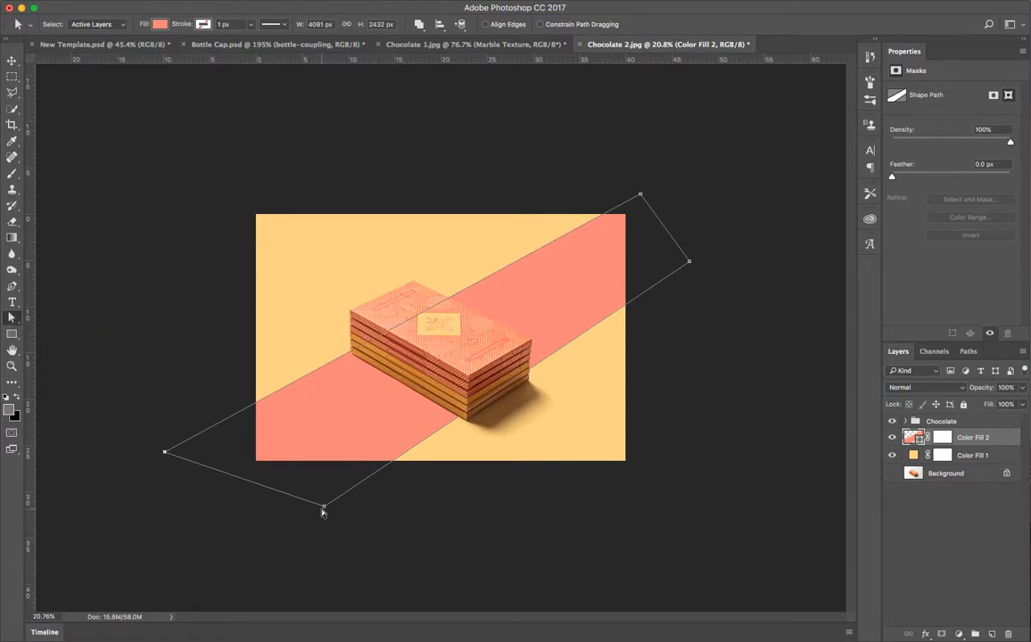
- Move the two end points of the coral band's lower edge farther off the canvas, aligning the edge with the stack's bottom corner
{"action": "left_click_drag", "start_coordinate": [323, 506], "coordinate": [300, 537]}
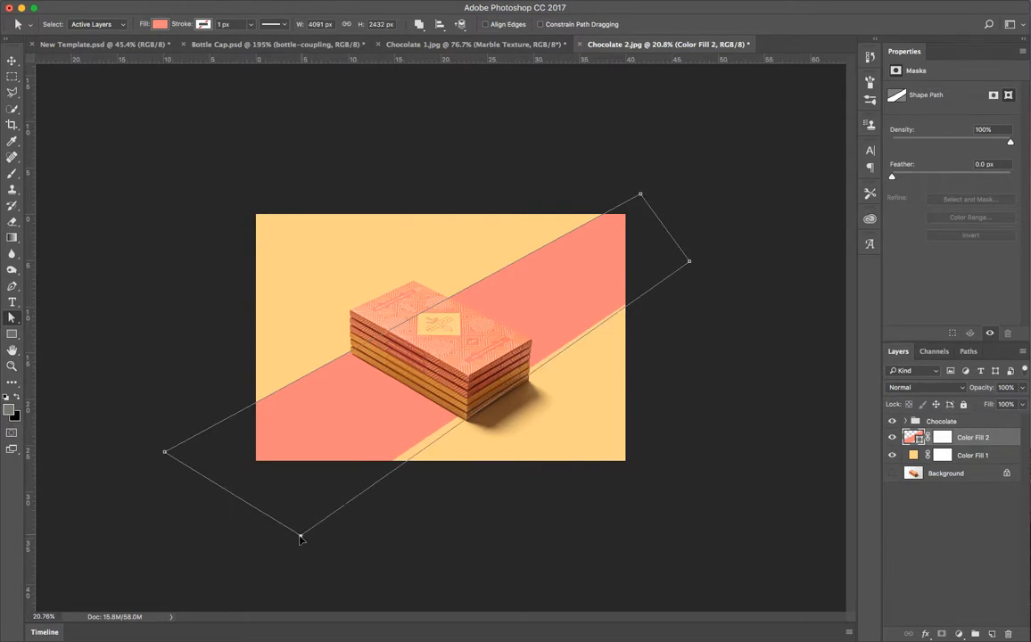
{"action": "left_click_drag", "start_coordinate": [691, 265], "coordinate": [733, 243]}
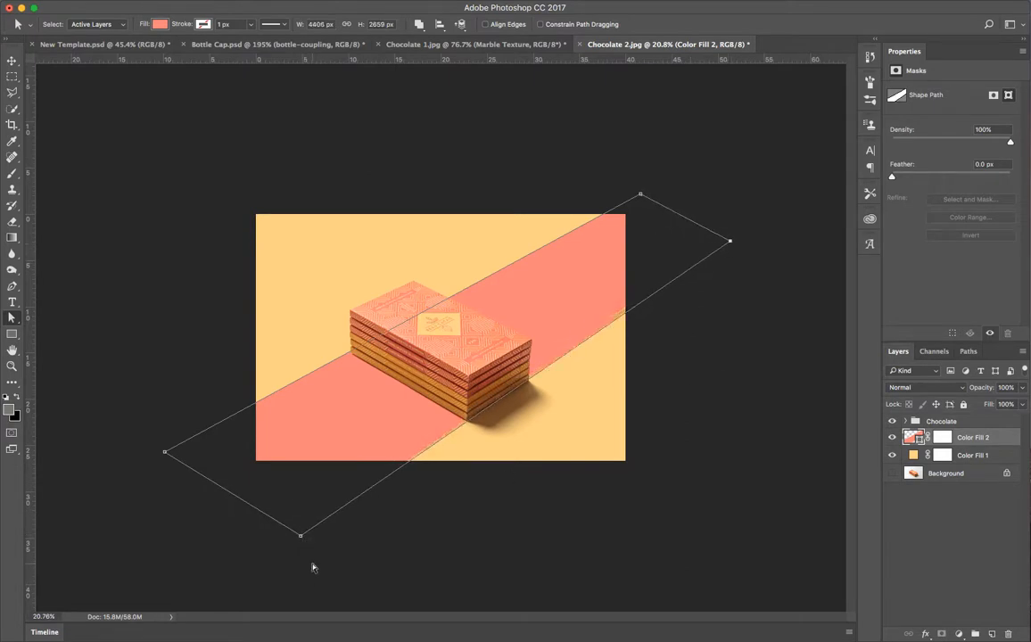
{"action": "left_click_drag", "start_coordinate": [303, 543], "coordinate": [297, 540]}
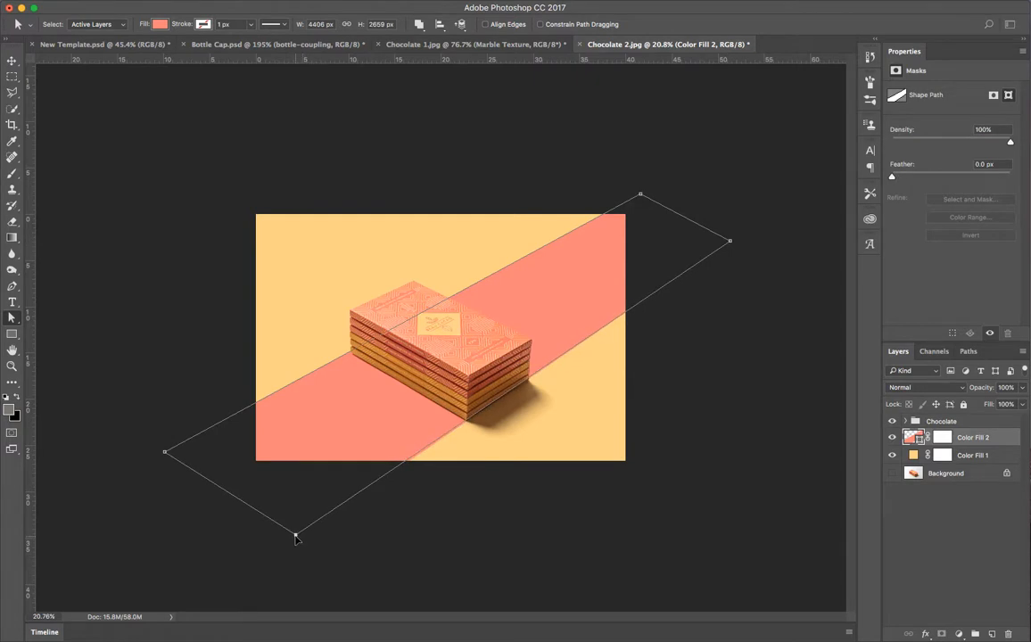
{"action": "left_click_drag", "start_coordinate": [730, 240], "coordinate": [756, 230]}
{"action": "left_click_drag", "start_coordinate": [297, 538], "coordinate": [267, 557]}
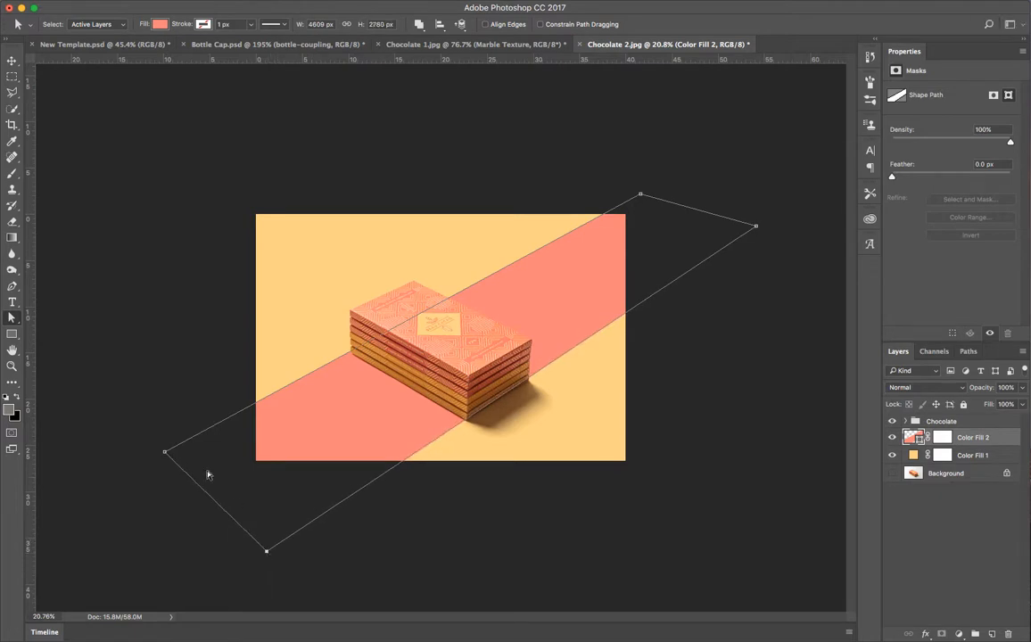
- Fine-tune the band's upper edge by moving both of its end points farther outward, and deselect the path
{"action": "left_click_drag", "start_coordinate": [165, 455], "coordinate": [148, 464]}
{"action": "mouse_move", "coordinate": [640, 194]}
{"action": "left_mouse_down"}
{"action": "mouse_move", "coordinate": [651, 206]}
{"action": "mouse_move", "coordinate": [647, 187]}
{"action": "mouse_move", "coordinate": [656, 192]}
{"action": "left_mouse_up"}
{"action": "left_click", "coordinate": [535, 200]}
{"action": "scroll", "coordinate": [338, 376], "scroll_direction": "up", "scroll_amount": 4}
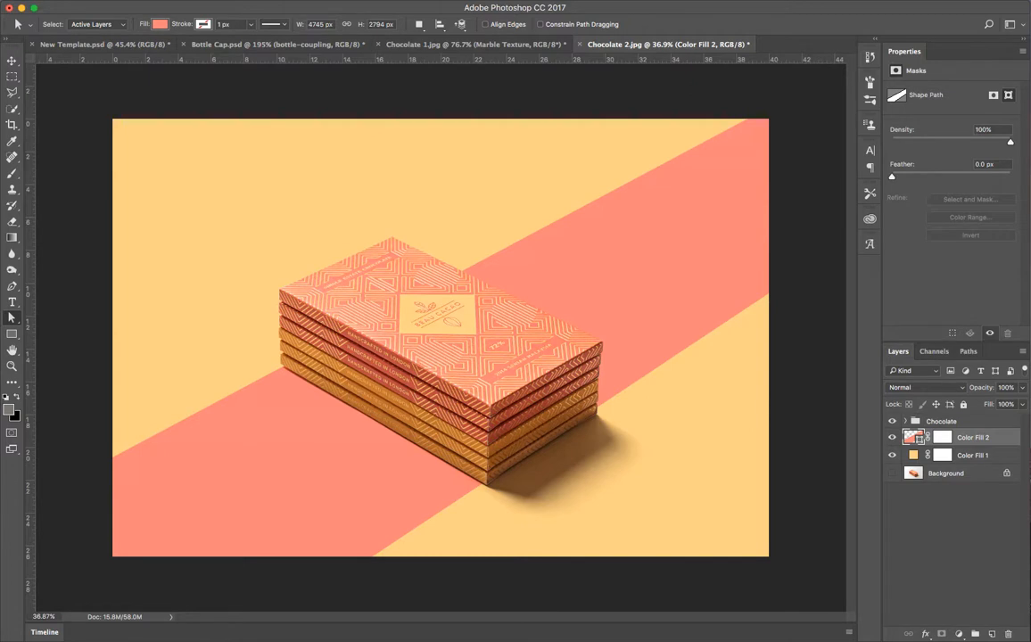
- Place Marble Texture.jpg as an embedded smart object between the Chocolate group and Color Fill 2
{"action": "left_click_drag", "start_coordinate": [691, 393], "coordinate": [425, 306]}
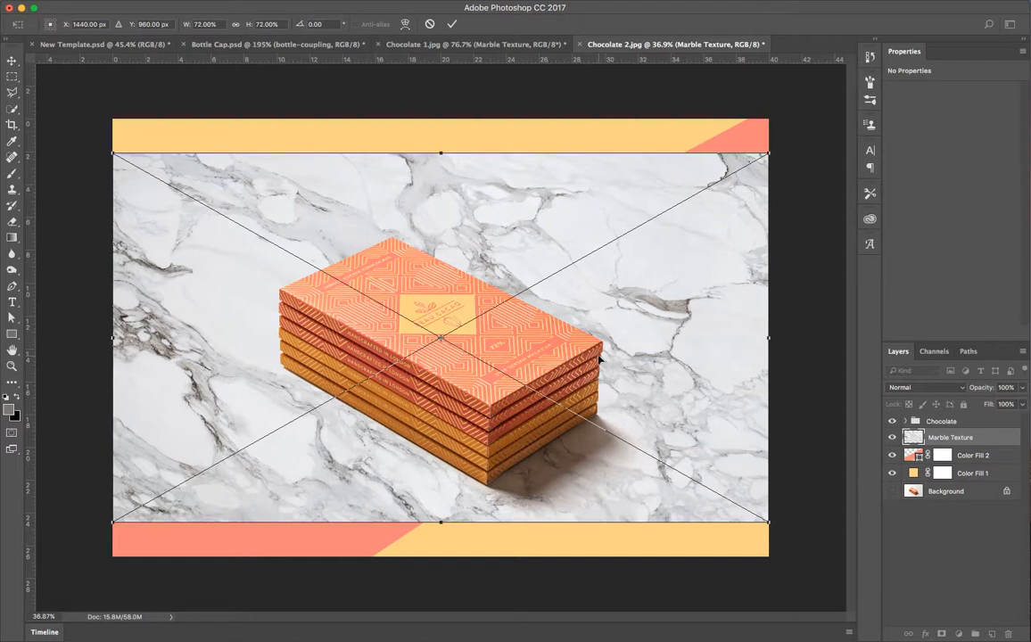
{"action": "scroll", "coordinate": [602, 354], "scroll_direction": "down", "scroll_amount": 5}
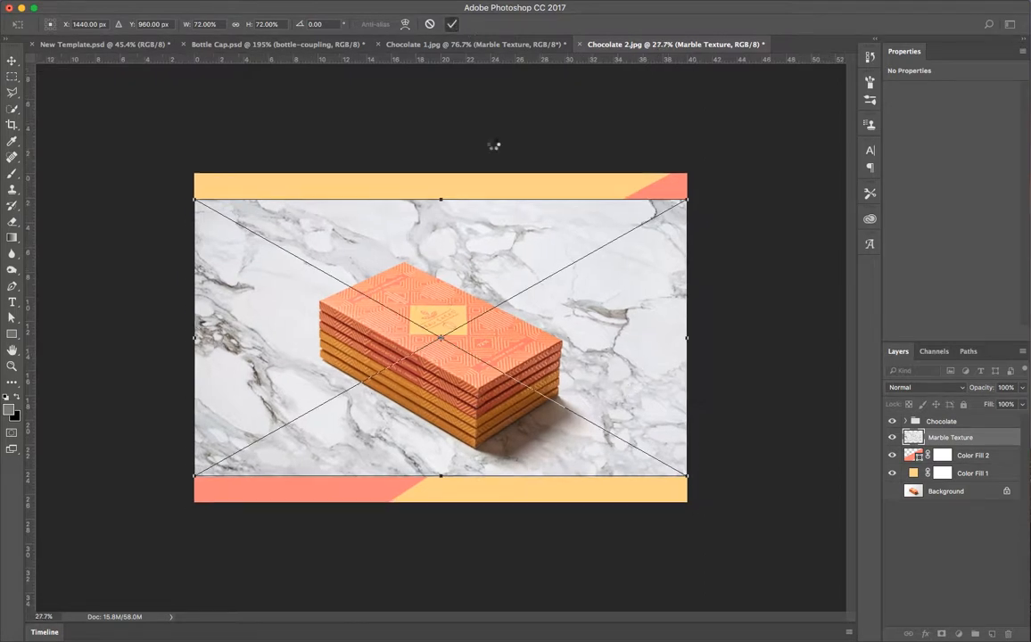
{"action": "left_click", "coordinate": [453, 24]}
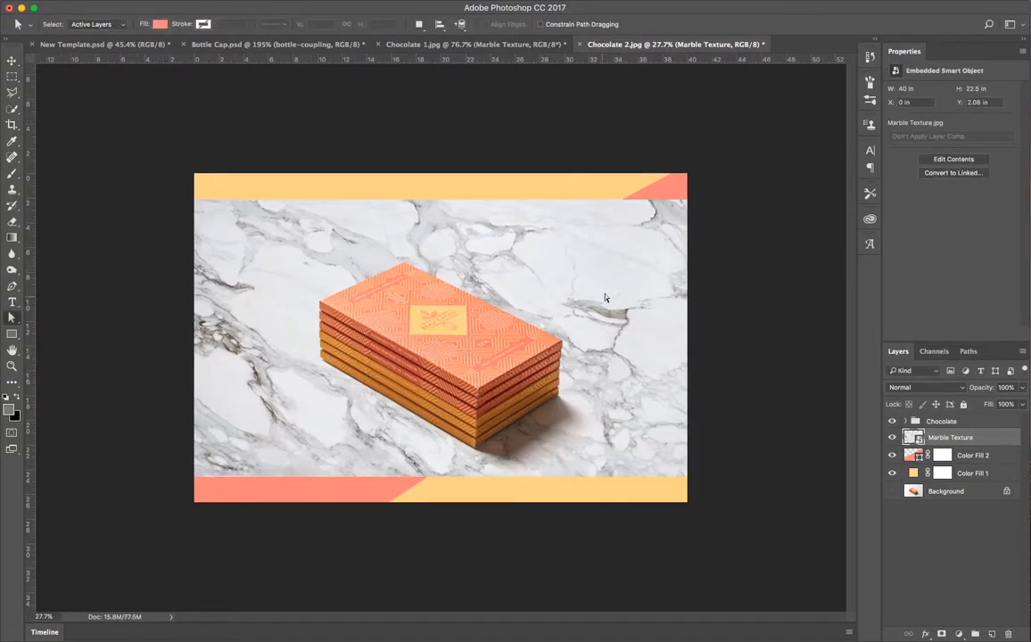
- Scale the Marble Texture layer proportionally from its centre to 99.33% so it covers the whole canvas
{"action": "scroll", "coordinate": [624, 381], "scroll_direction": "down", "scroll_amount": 2}
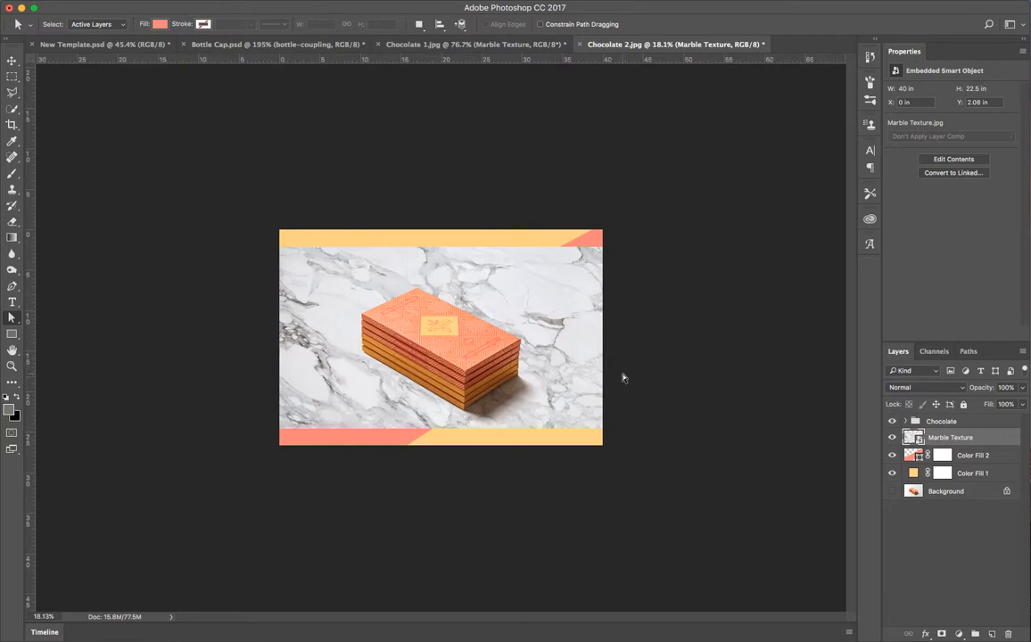
{"action": "key", "text": "ctrl+t"}
{"action": "left_click_drag", "start_coordinate": [603, 443], "coordinate": [656, 477]}
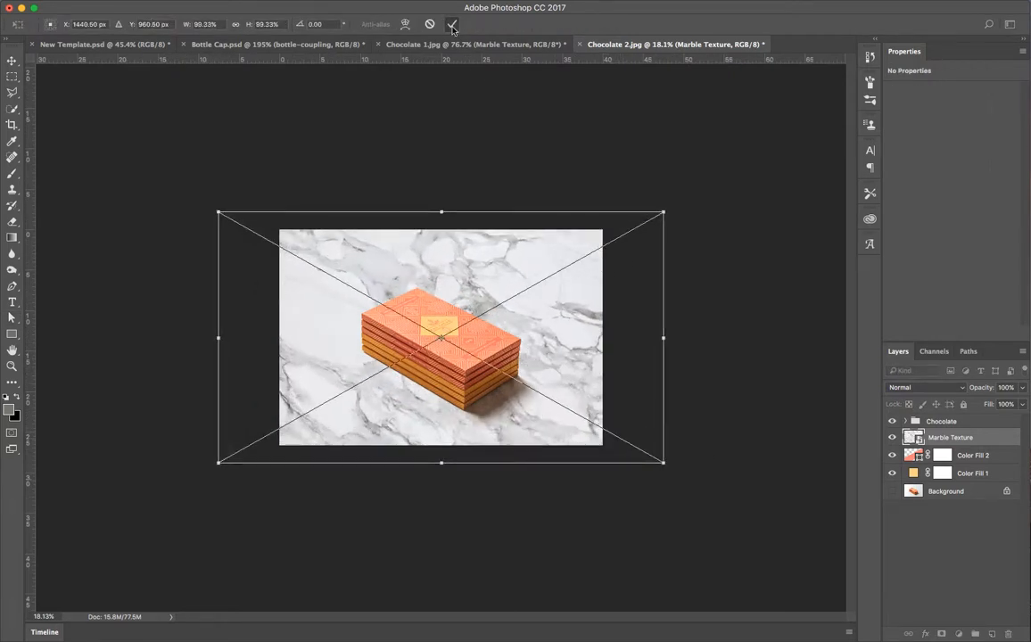
{"action": "key", "text": "Return"}
- Distort the Marble Texture layer into perspective by pulling its two upper corners inward and its lower-right corner slightly outward
{"action": "left_click", "coordinate": [93, 0]}
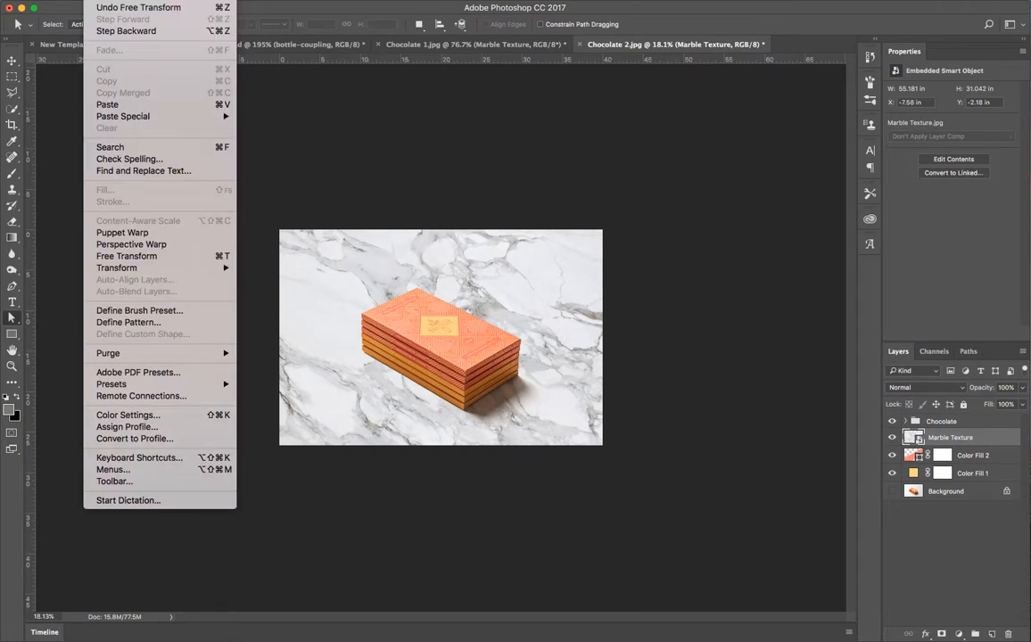
{"action": "mouse_move", "coordinate": [128, 269]}
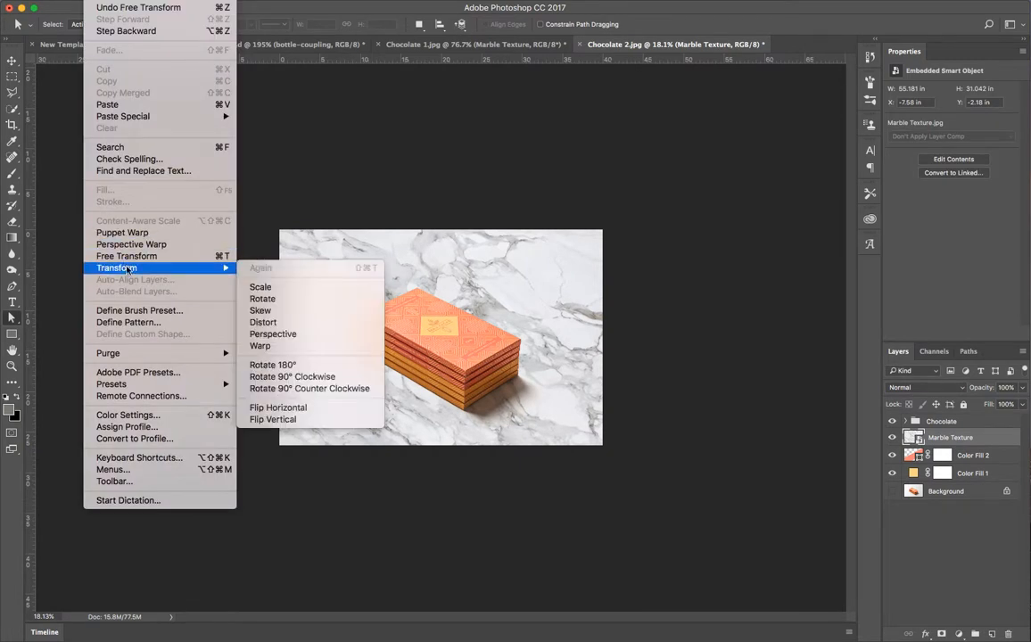
{"action": "left_click", "coordinate": [317, 323]}
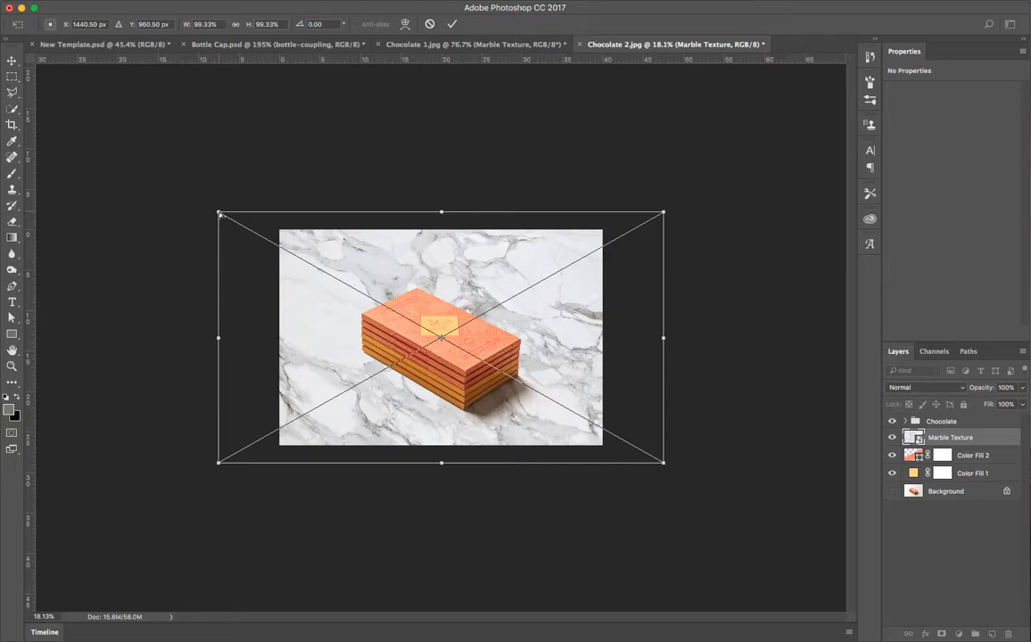
{"action": "left_click_drag", "start_coordinate": [219, 214], "coordinate": [385, 219]}
{"action": "left_click_drag", "start_coordinate": [662, 215], "coordinate": [551, 229]}
{"action": "left_click_drag", "start_coordinate": [383, 217], "coordinate": [313, 226]}
{"action": "mouse_move", "coordinate": [664, 462]}
{"action": "left_mouse_down"}
{"action": "mouse_move", "coordinate": [669, 446]}
{"action": "mouse_move", "coordinate": [680, 464]}
{"action": "left_mouse_up"}
{"action": "left_click_drag", "start_coordinate": [550, 228], "coordinate": [568, 222]}
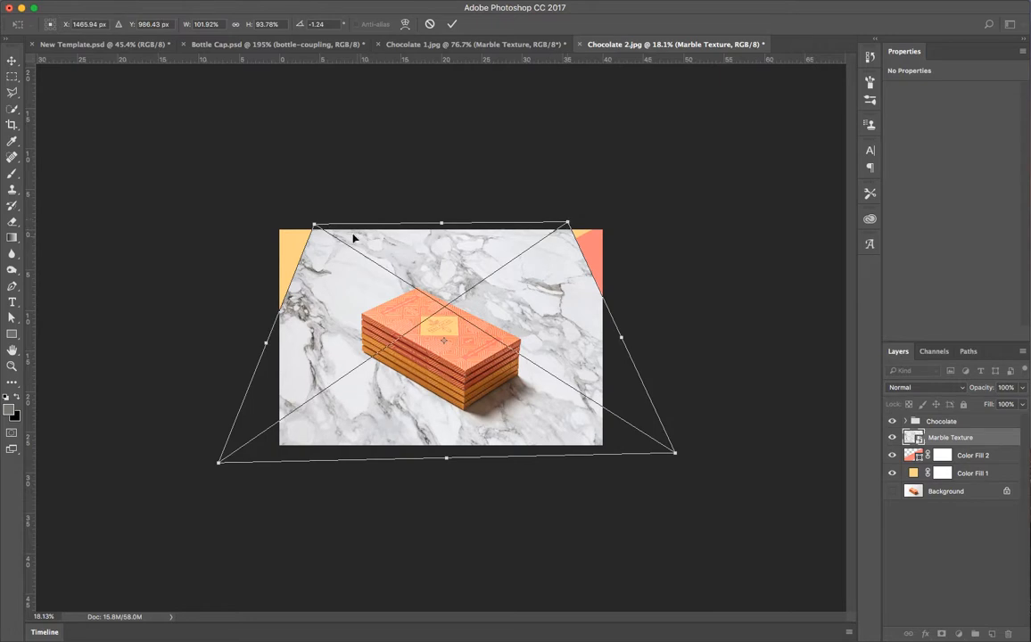
- Adjust the distorted marble's corners until its upper and lower edges run level above a wider base, and apply the distortion
{"action": "left_click_drag", "start_coordinate": [314, 225], "coordinate": [300, 220]}
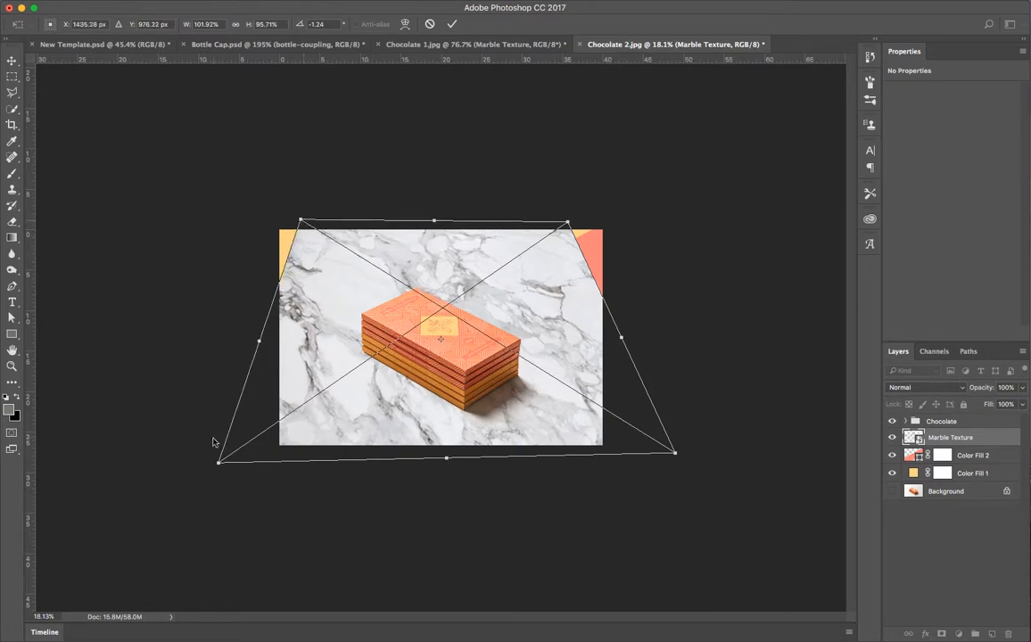
{"action": "mouse_move", "coordinate": [215, 465]}
{"action": "left_mouse_down"}
{"action": "mouse_move", "coordinate": [238, 463]}
{"action": "mouse_move", "coordinate": [218, 453]}
{"action": "left_mouse_up"}
{"action": "left_click_drag", "start_coordinate": [568, 222], "coordinate": [567, 243]}
{"action": "left_click_drag", "start_coordinate": [301, 221], "coordinate": [305, 246]}
{"action": "left_click_drag", "start_coordinate": [568, 242], "coordinate": [565, 245]}
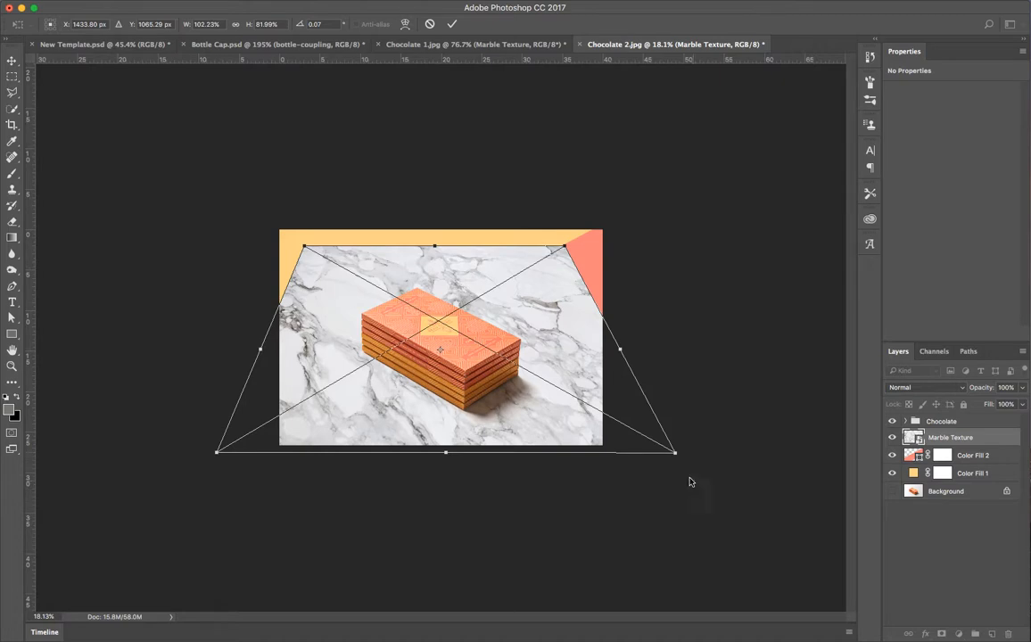
{"action": "left_click_drag", "start_coordinate": [675, 455], "coordinate": [685, 461]}
{"action": "left_click_drag", "start_coordinate": [218, 454], "coordinate": [195, 454]}
{"action": "left_click_drag", "start_coordinate": [685, 461], "coordinate": [685, 453]}
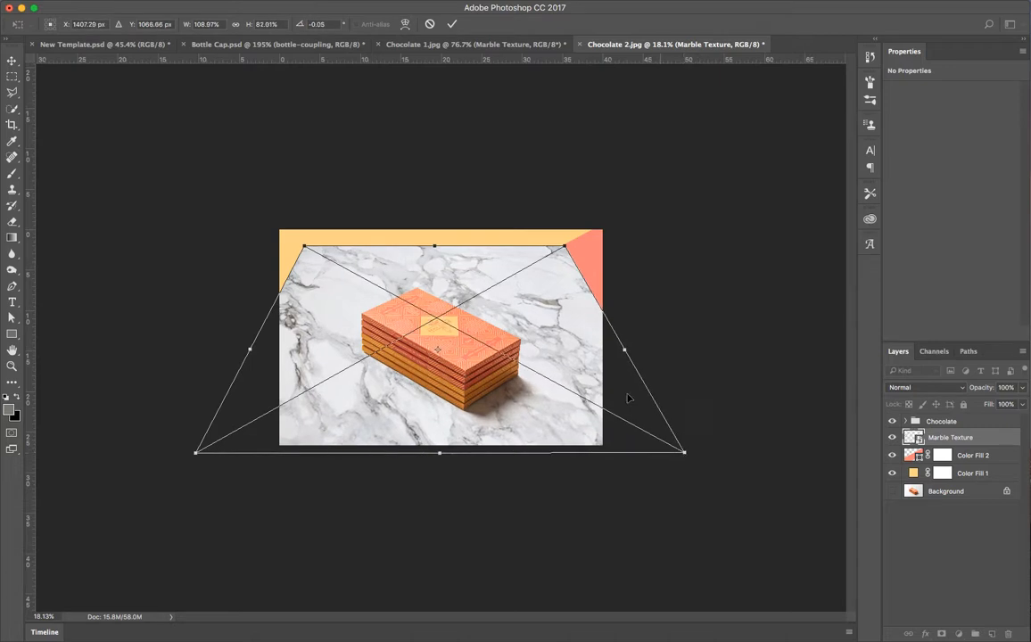
{"action": "left_click", "coordinate": [451, 25]}
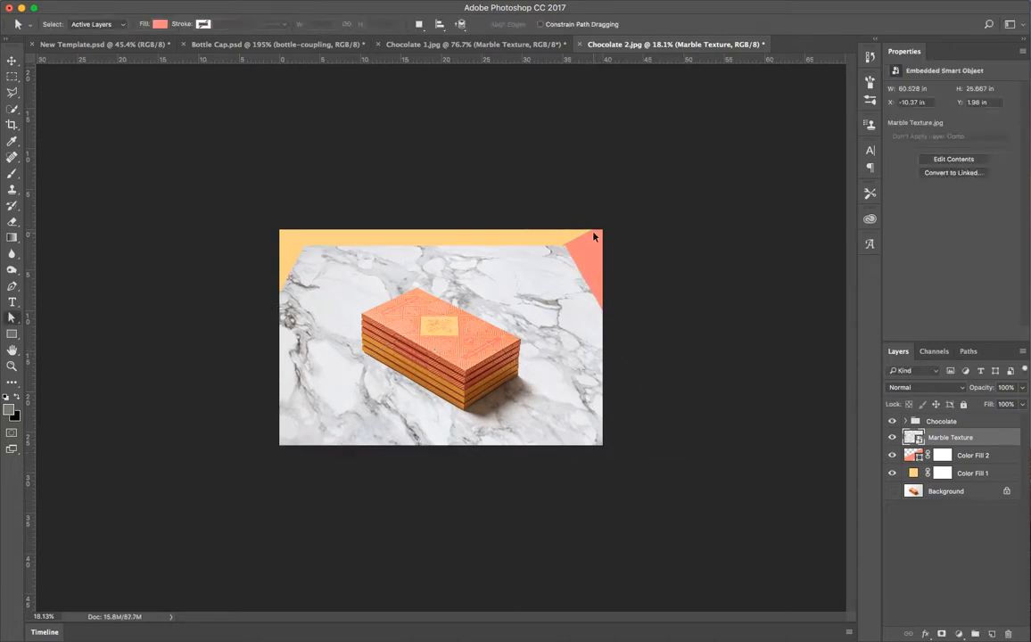
- Enlarge the distorted marble to about 128% width and 95% height and reposition it so it fills the canvas behind the stack
{"action": "key", "text": "ctrl+t"}
{"action": "left_click_drag", "start_coordinate": [567, 246], "coordinate": [597, 221]}
{"action": "left_click_drag", "start_coordinate": [568, 267], "coordinate": [582, 264]}
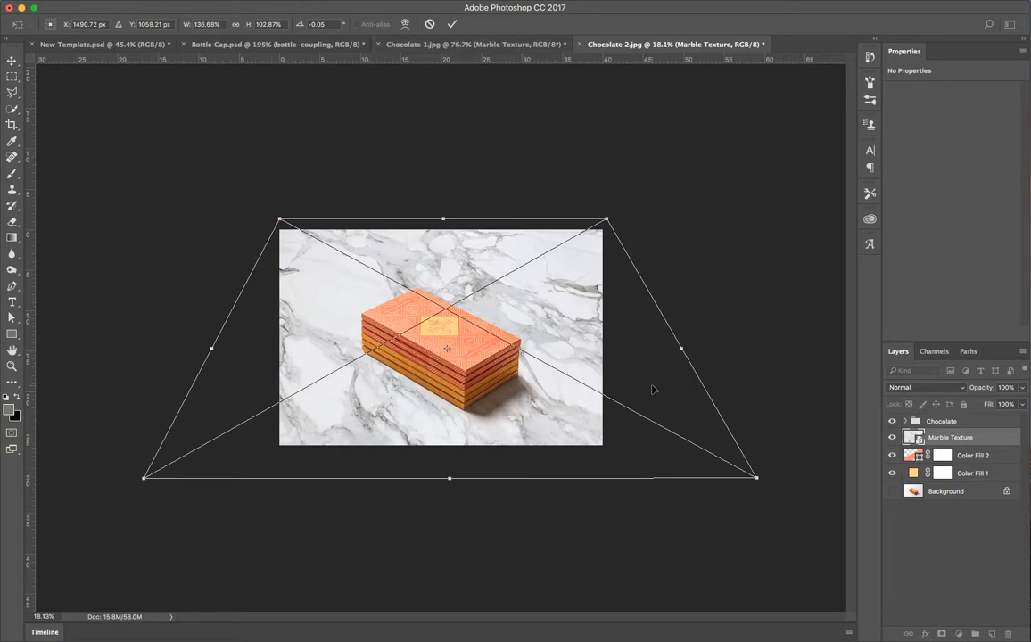
{"action": "left_click_drag", "start_coordinate": [756, 477], "coordinate": [713, 452]}
{"action": "left_click_drag", "start_coordinate": [544, 373], "coordinate": [556, 373]}
{"action": "left_click_drag", "start_coordinate": [292, 218], "coordinate": [284, 215]}
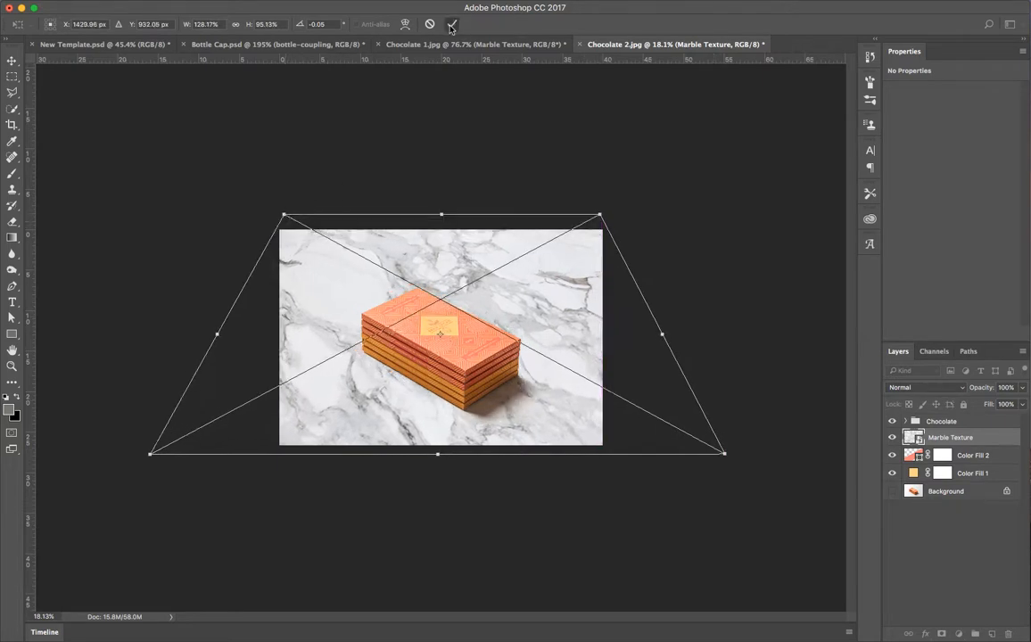
{"action": "key", "text": "Return"}
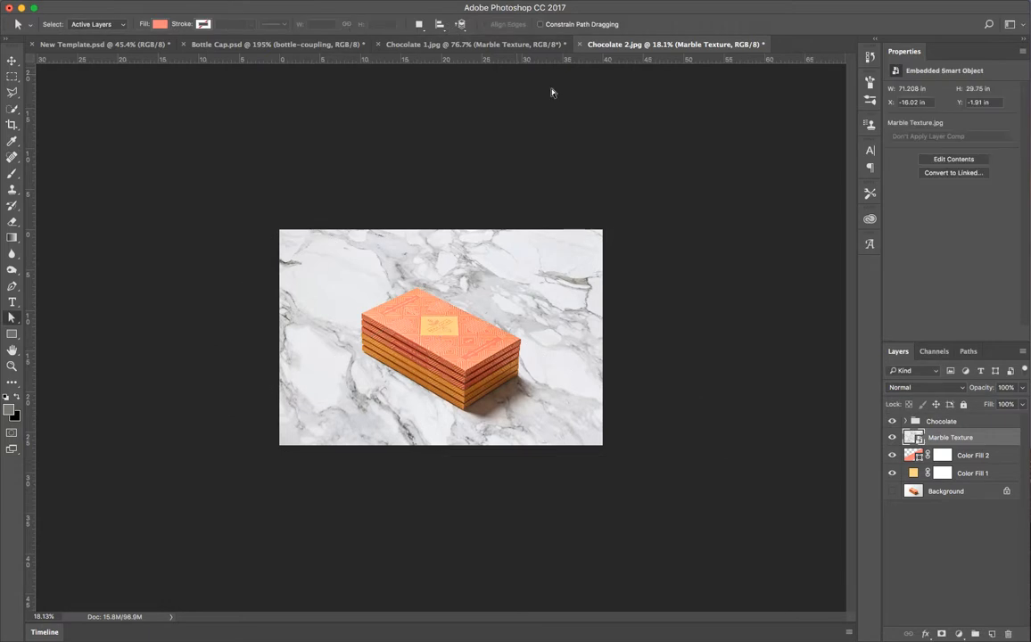
- Compare the marble before and after the perspective distortion using the history states, ending on the latest Free Transform state
{"action": "left_click", "coordinate": [870, 57]}
{"action": "scroll", "coordinate": [804, 100], "scroll_direction": "up", "scroll_amount": 1}
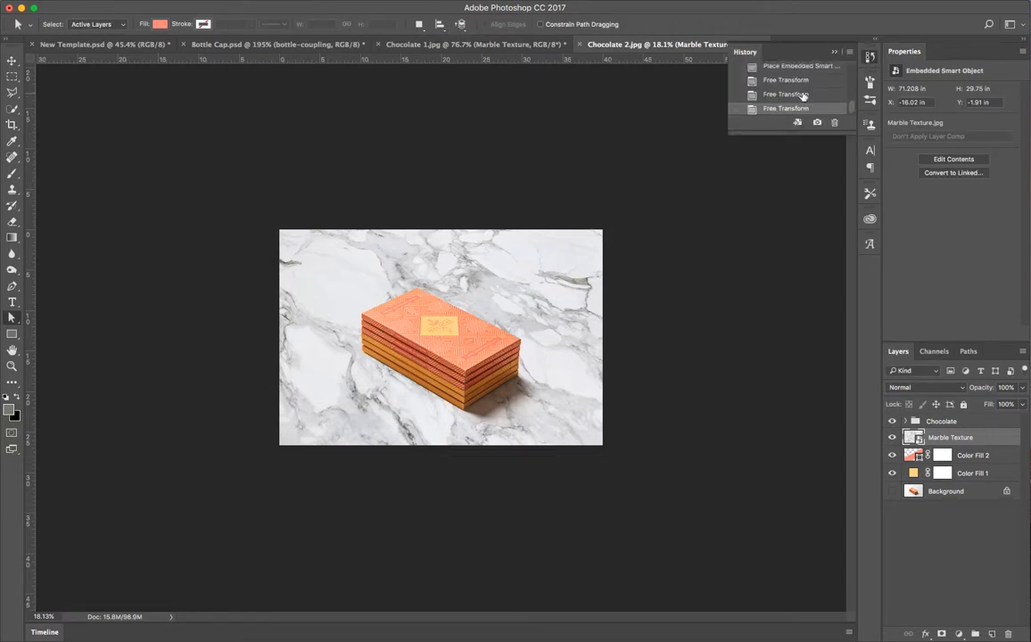
{"action": "left_click", "coordinate": [797, 82]}
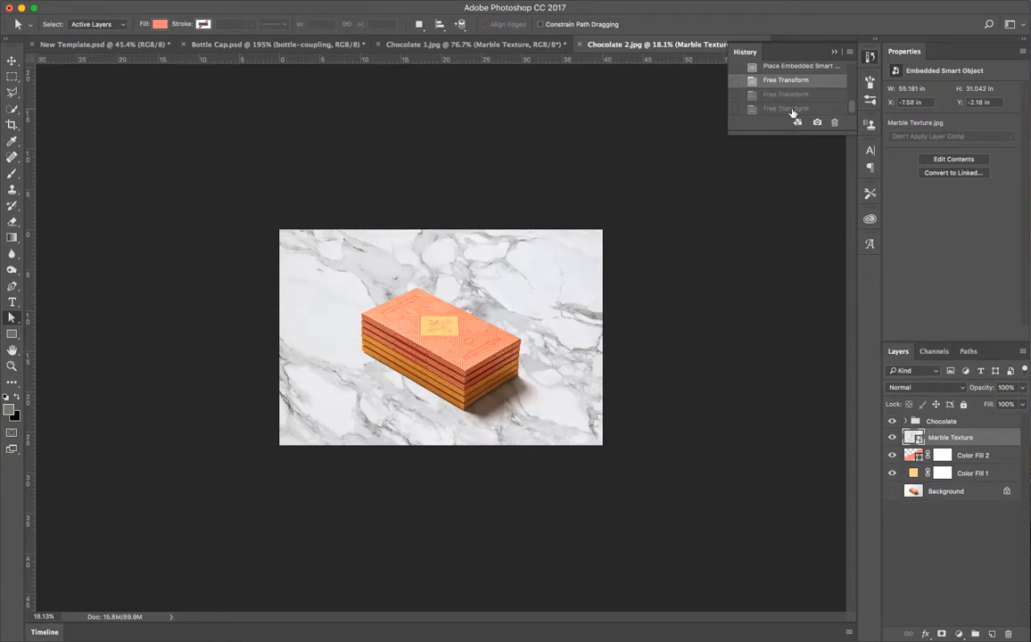
{"action": "left_click", "coordinate": [793, 109]}
{"action": "left_click", "coordinate": [795, 82]}
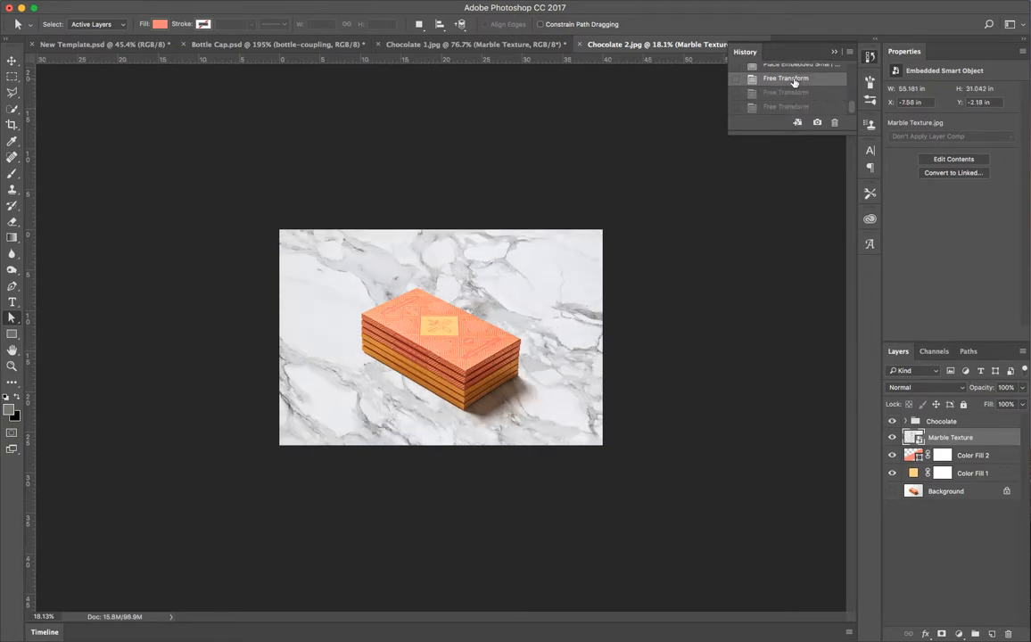
{"action": "left_click", "coordinate": [790, 107]}
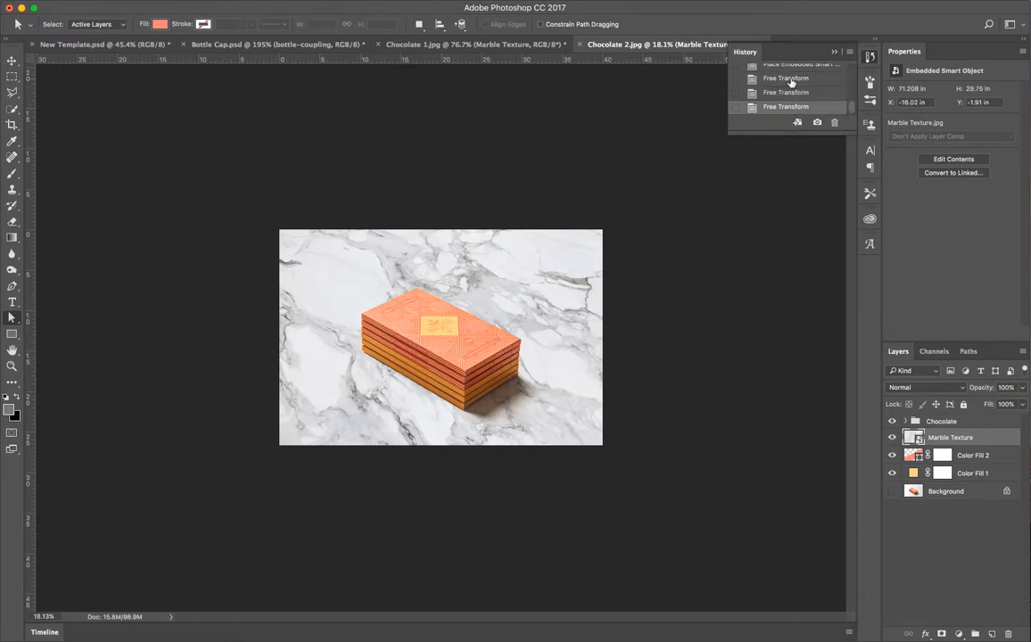
{"action": "left_click", "coordinate": [790, 82]}
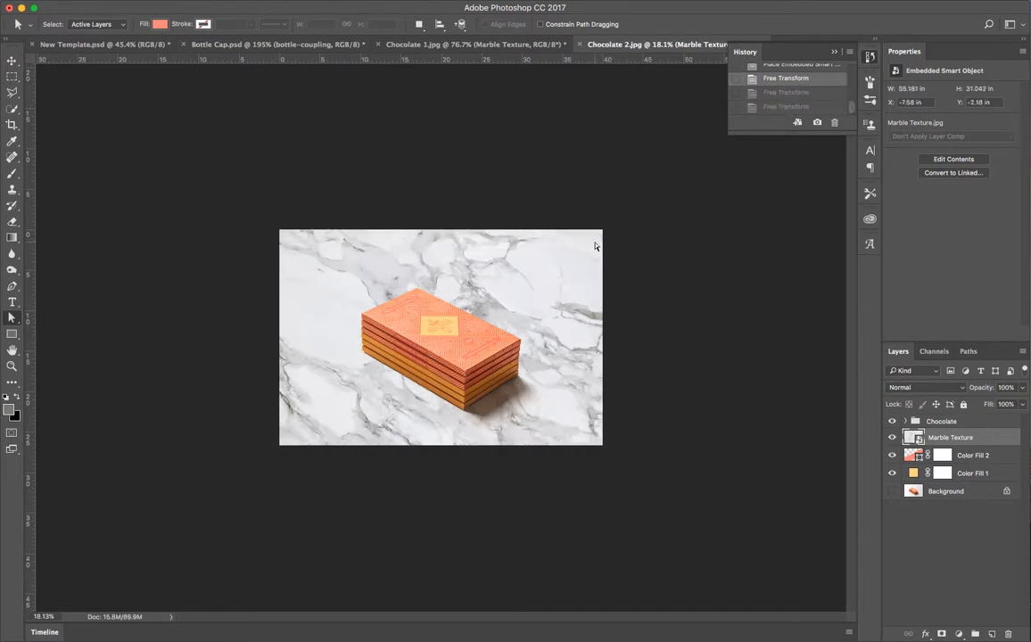
{"action": "left_click", "coordinate": [783, 107]}
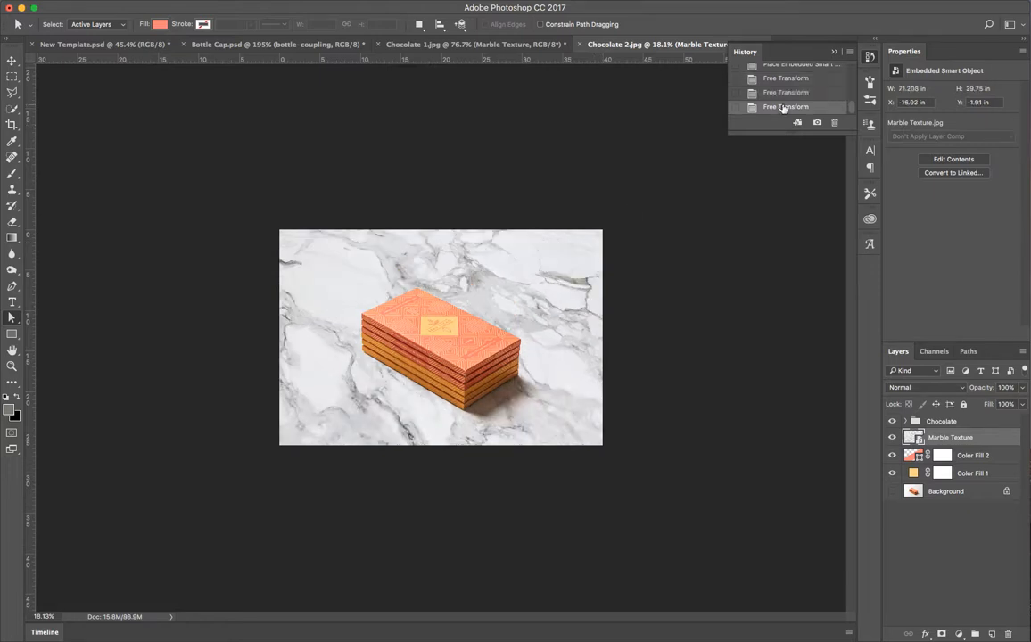
{"action": "left_click", "coordinate": [752, 51]}
- Hide the Marble Texture layer to show the chocolate stack on the diagonal colour band background
{"action": "scroll", "coordinate": [368, 366], "scroll_direction": "up", "scroll_amount": 2}
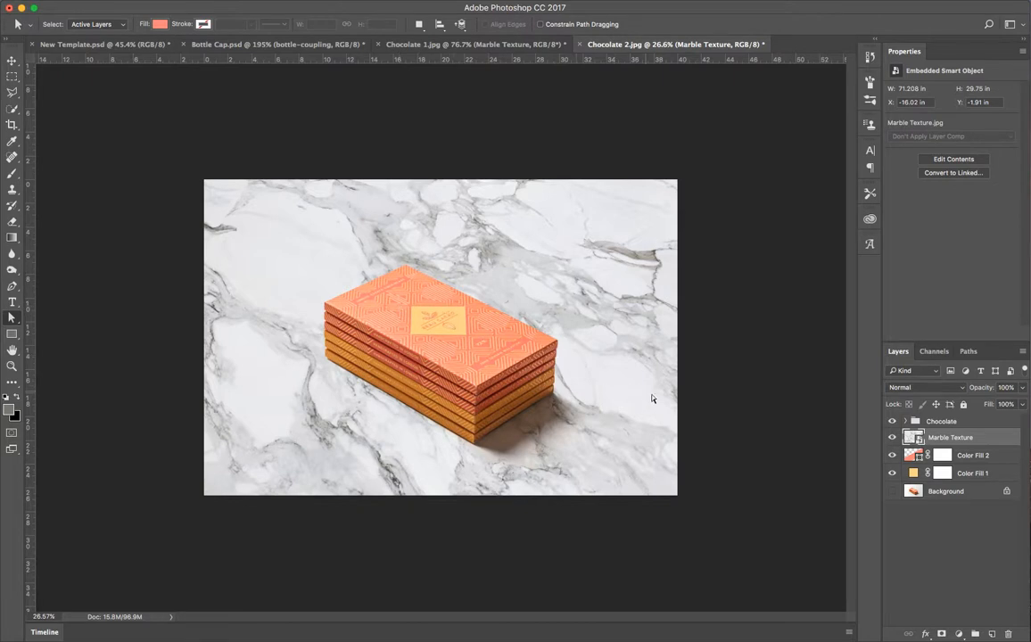
{"action": "left_click", "coordinate": [892, 438]}
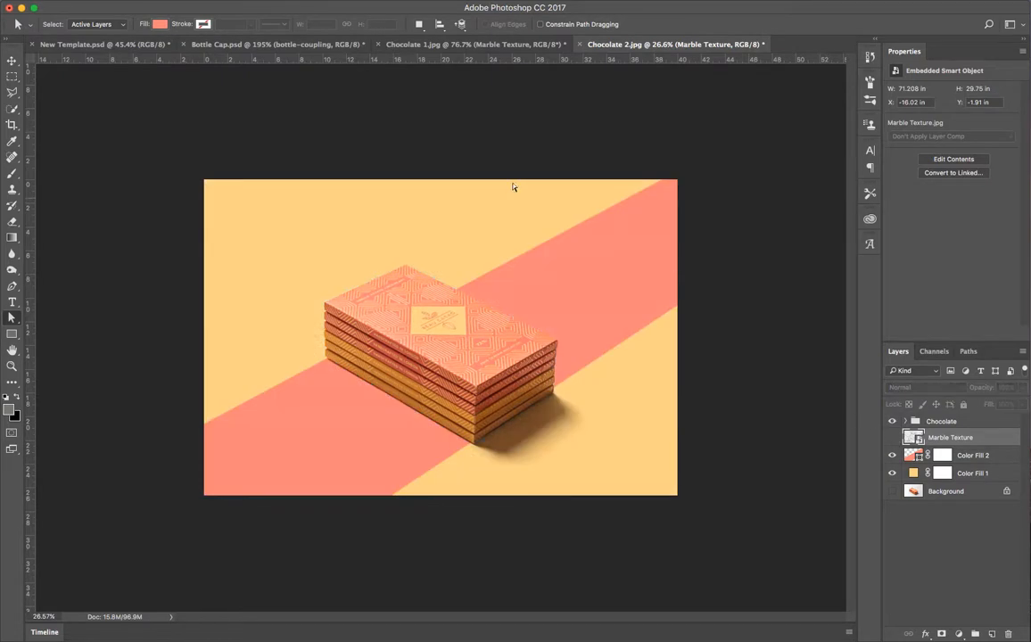